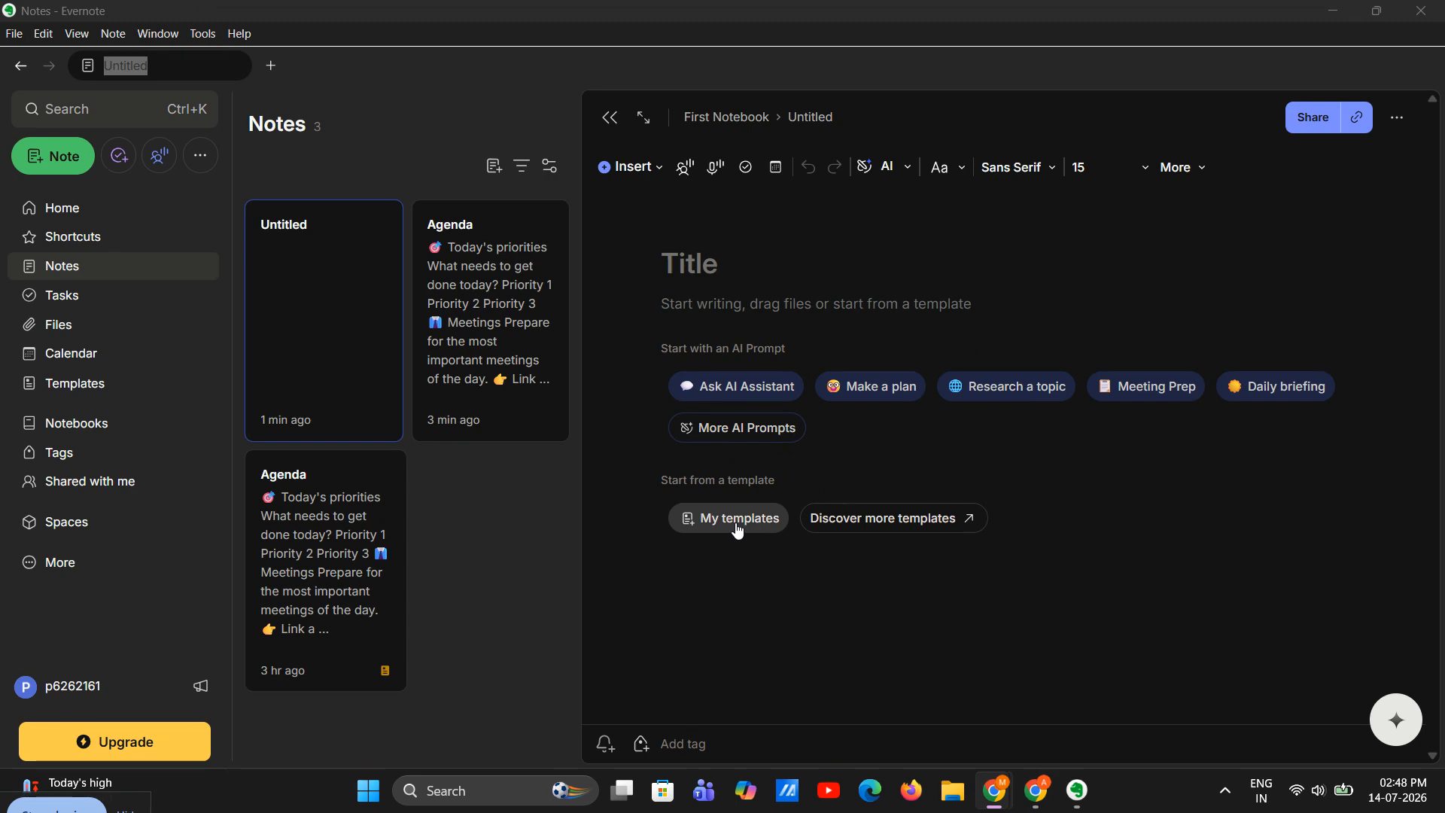
# - Fill the untitled note with the saved Agenda template and look through its sections
pyautogui.click(736, 524)
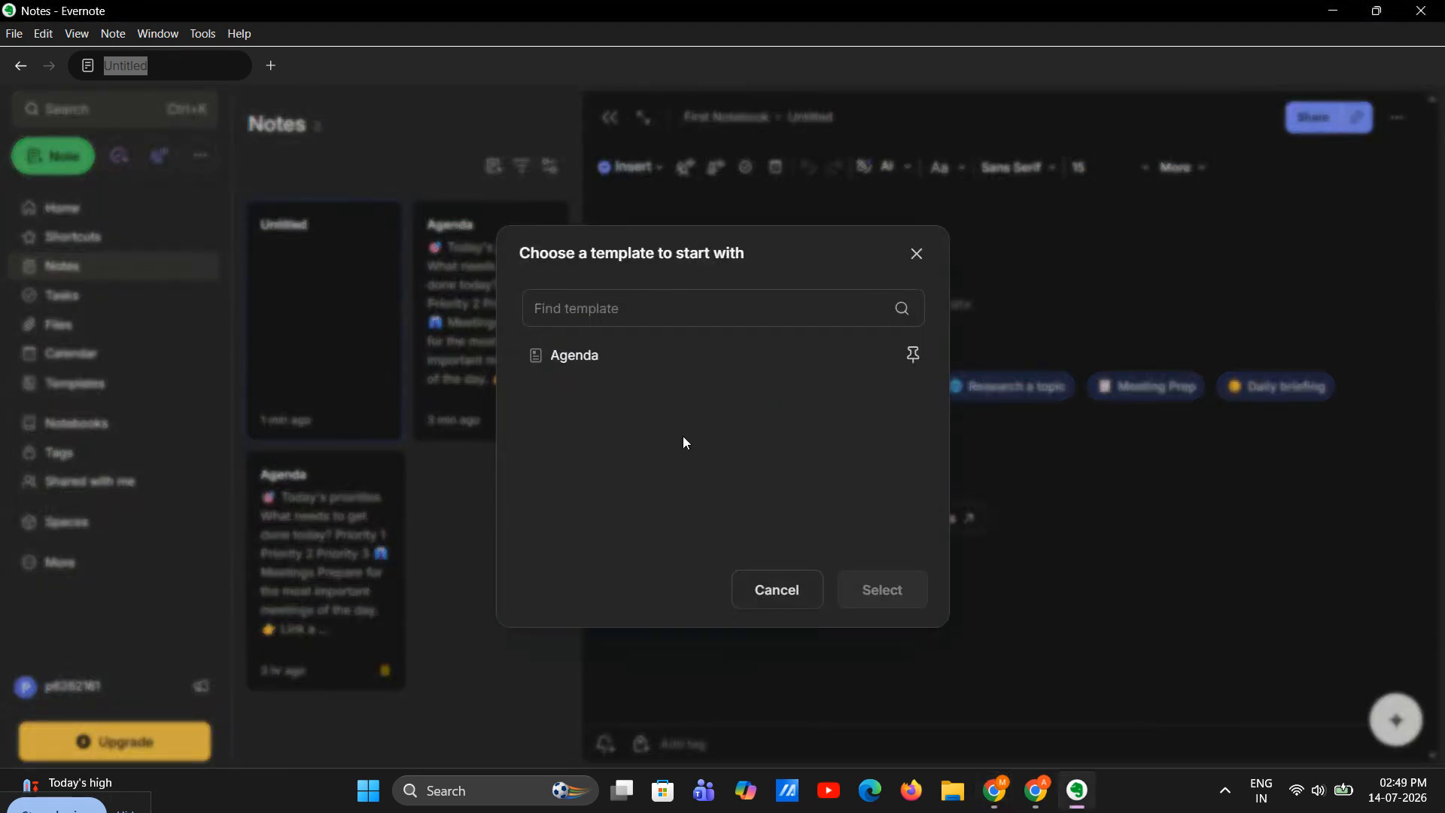
pyautogui.click(605, 366)
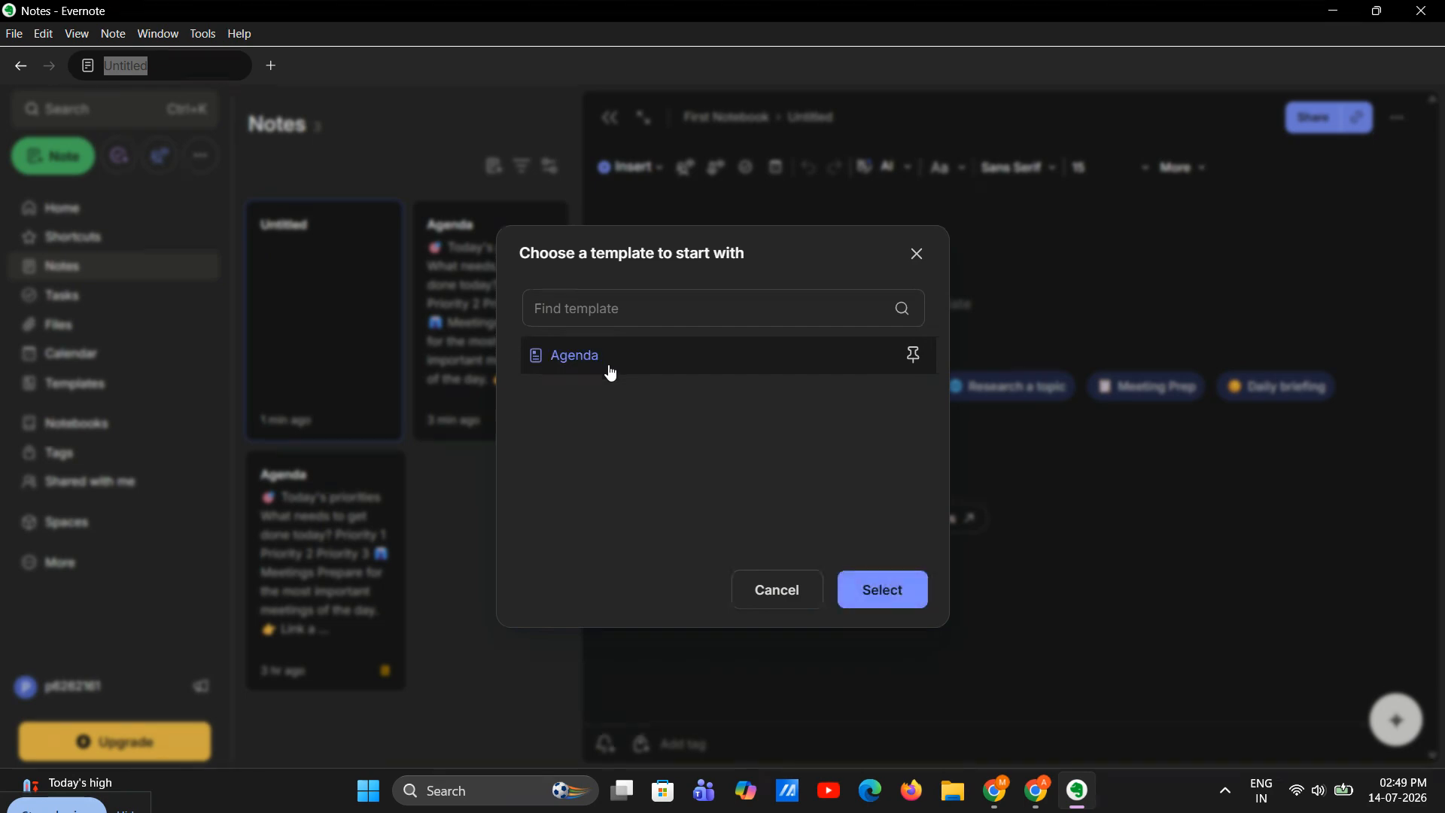
pyautogui.click(892, 601)
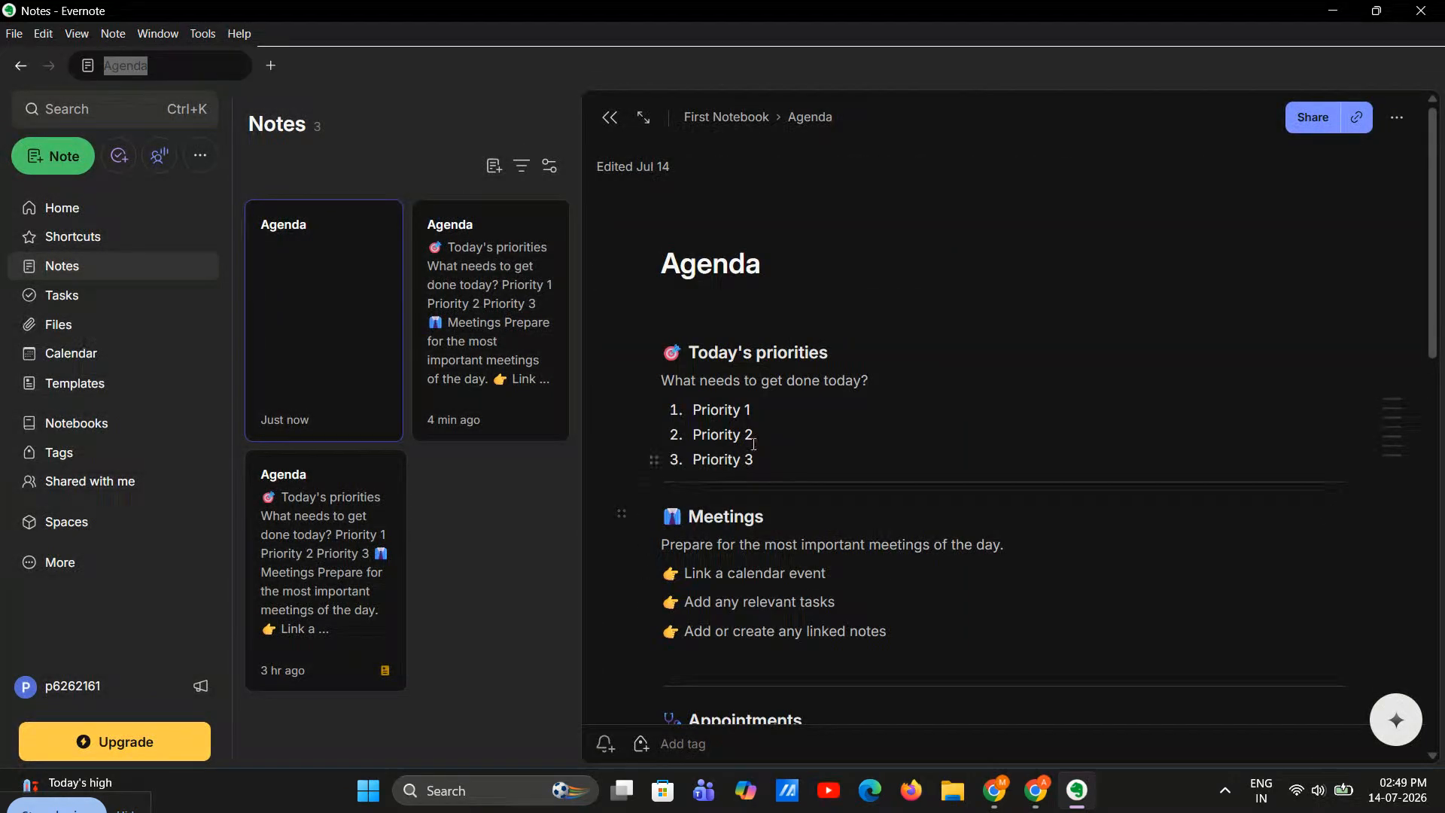
pyautogui.scroll(-15, 742, 438)
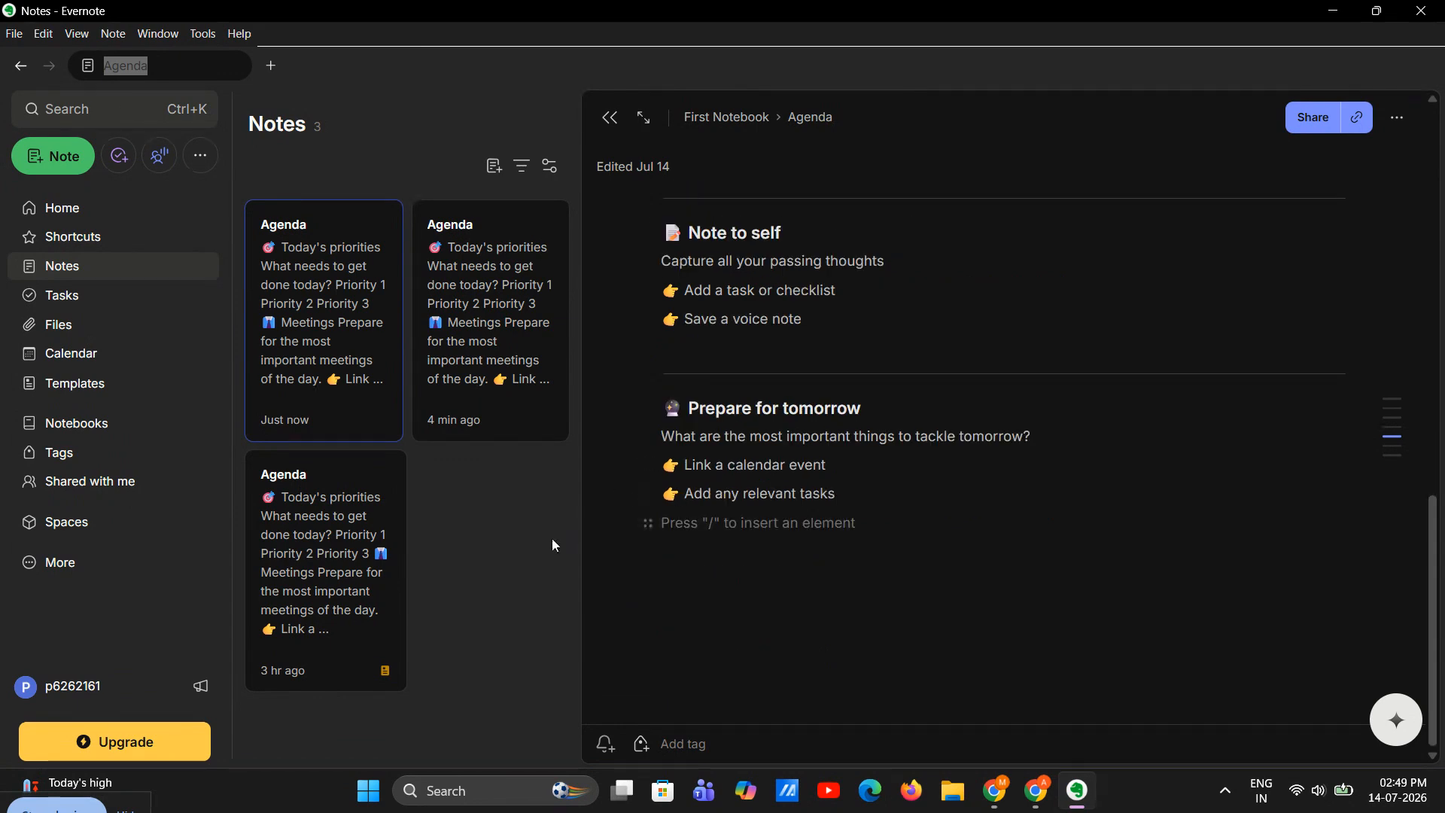
pyautogui.scroll(15, 803, 484)
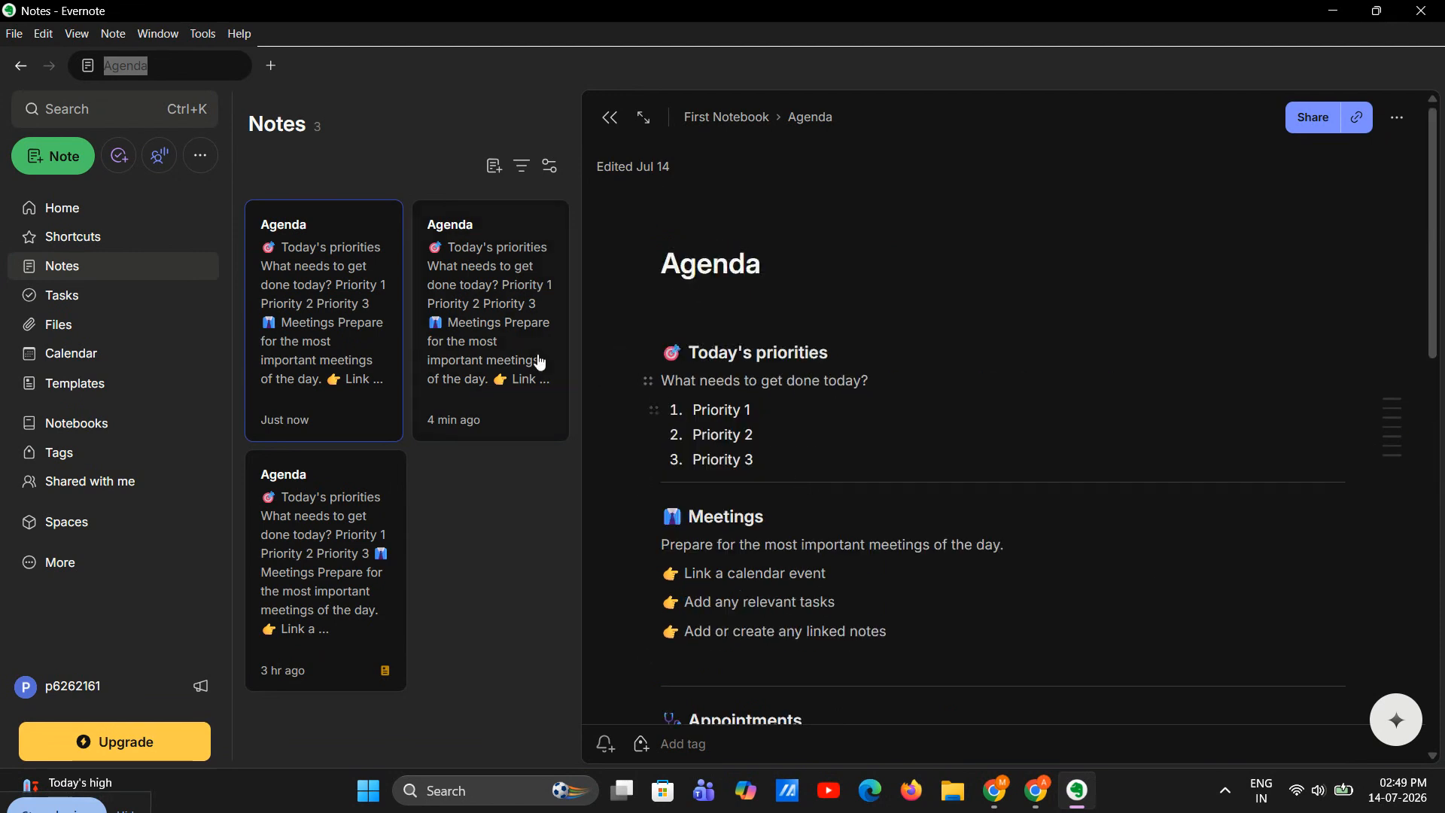
# - Delete the older non-template copy of the Agenda note and open the newest Agenda note
pyautogui.click(507, 408)
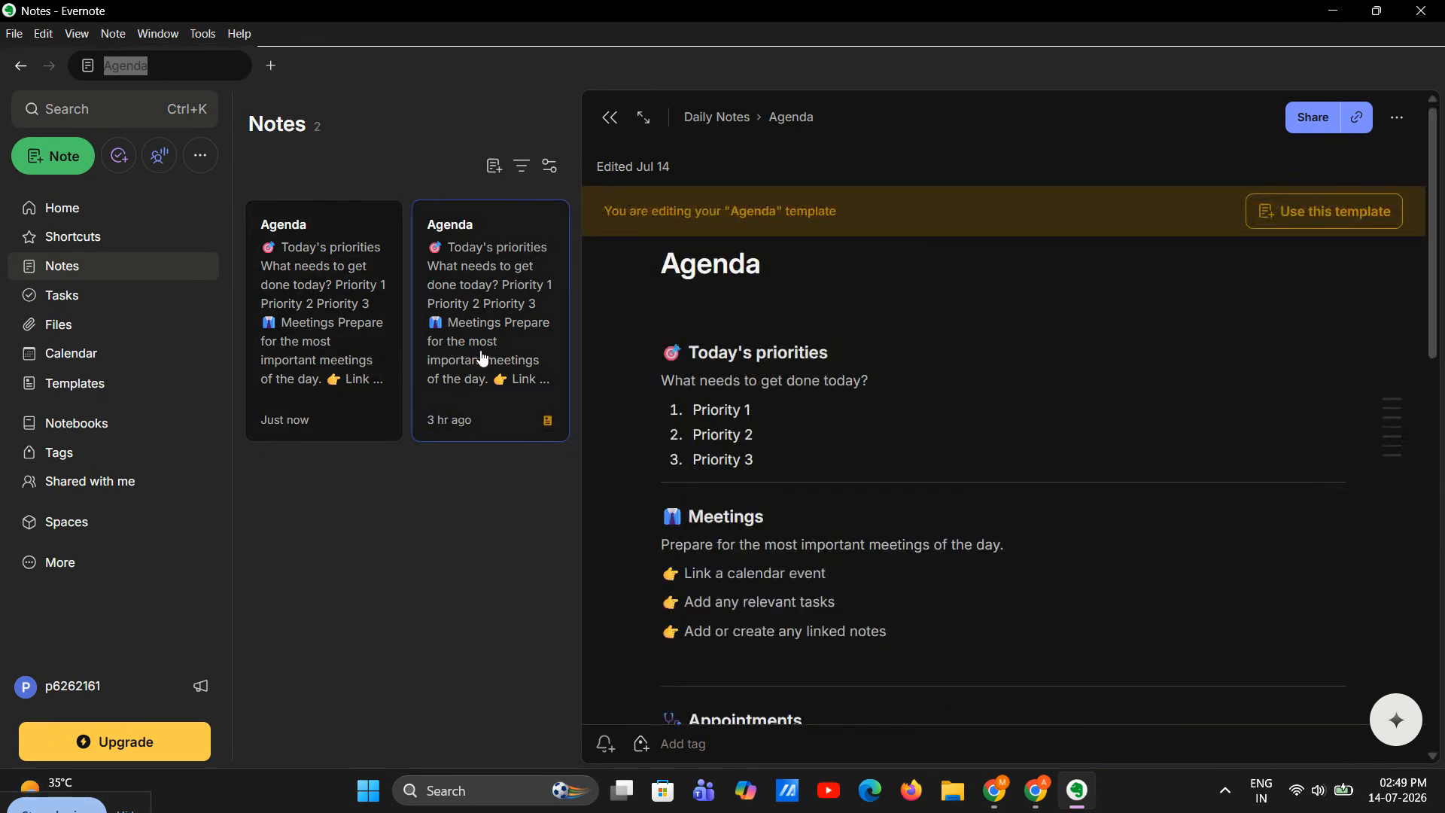
pyautogui.click(395, 346)
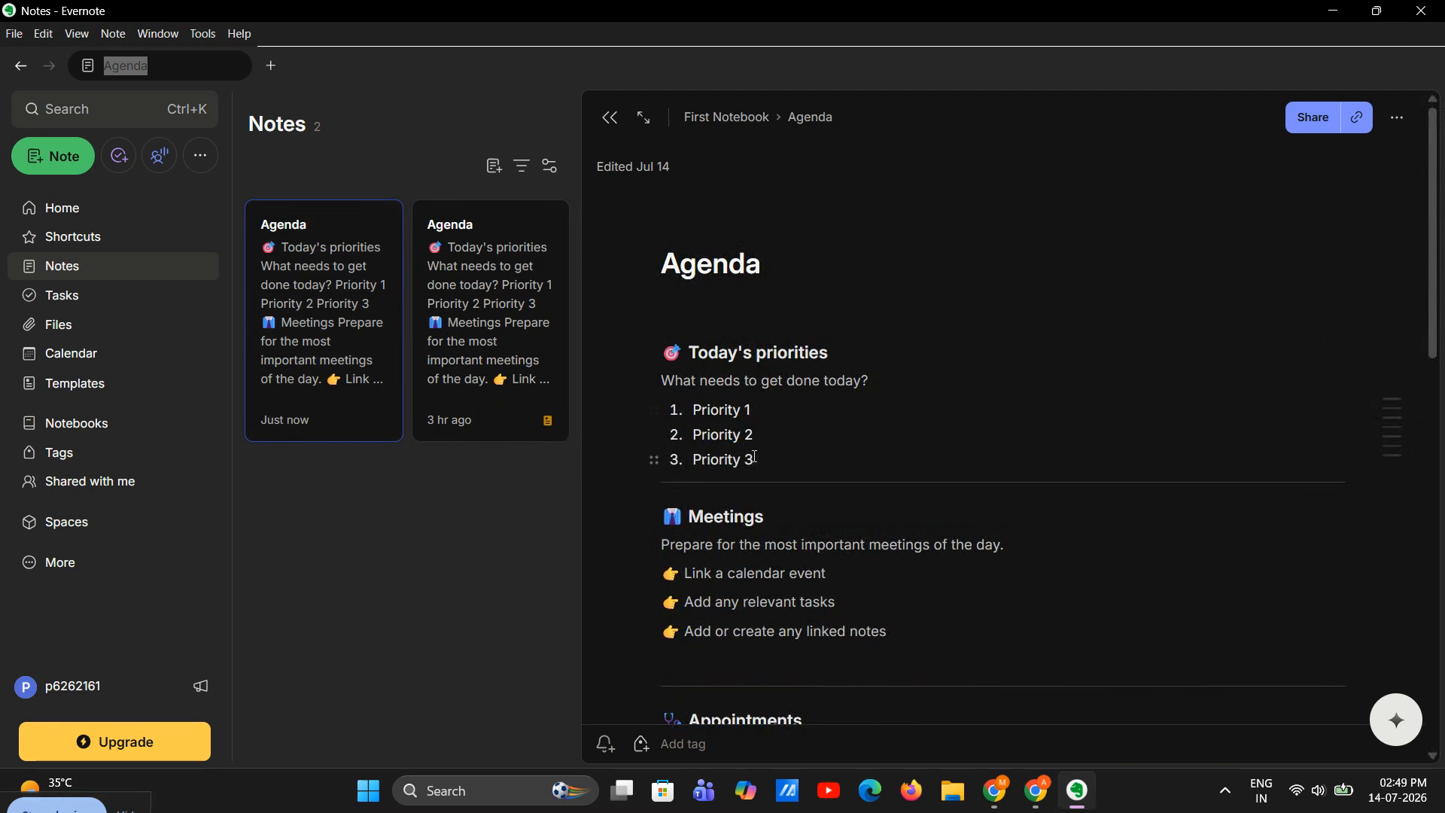
# - Review the Agenda note's sections, from Today's priorities to Prepare for tomorrow
pyautogui.scroll(-10, 808, 492)
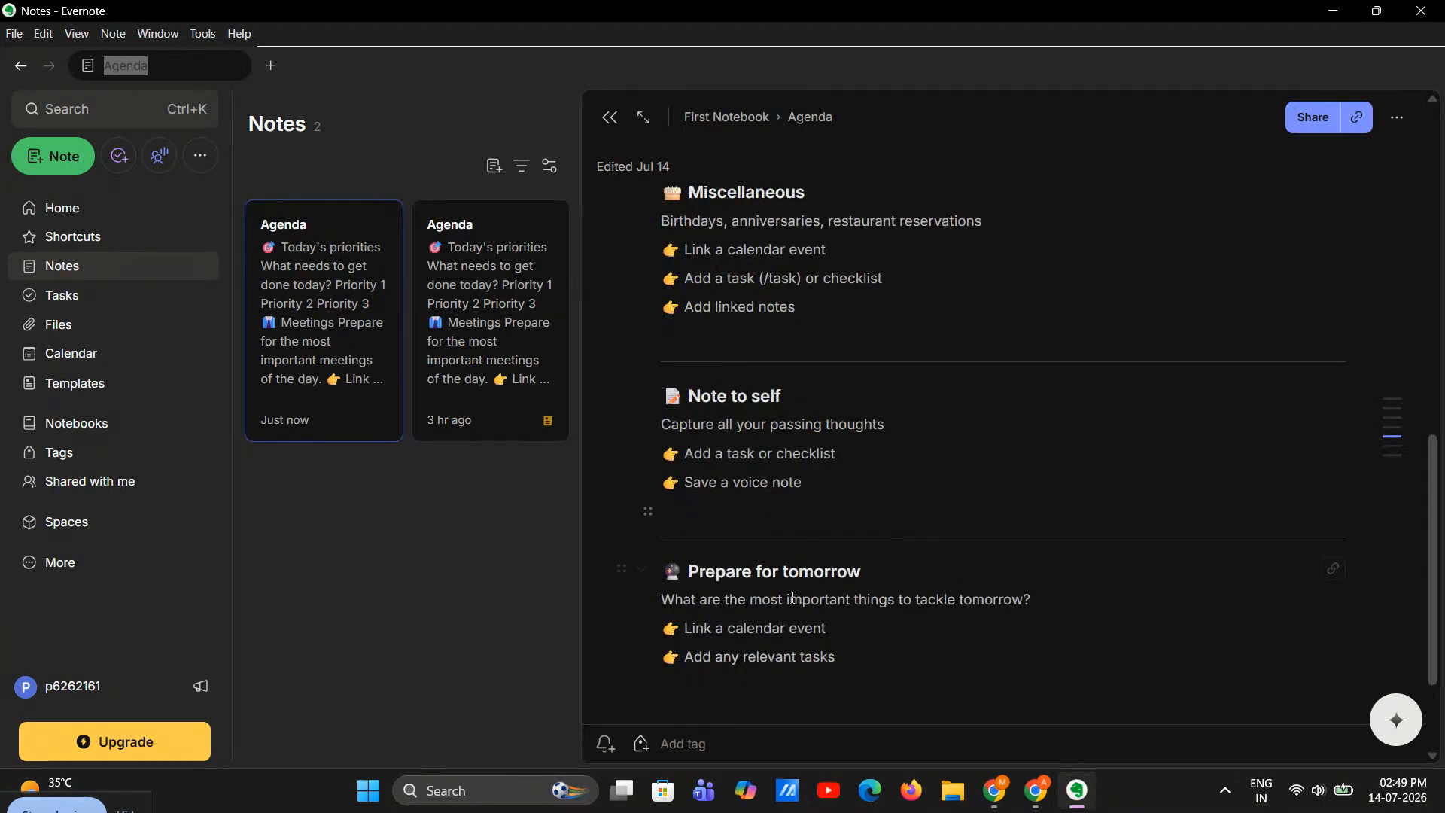
pyautogui.click(846, 662)
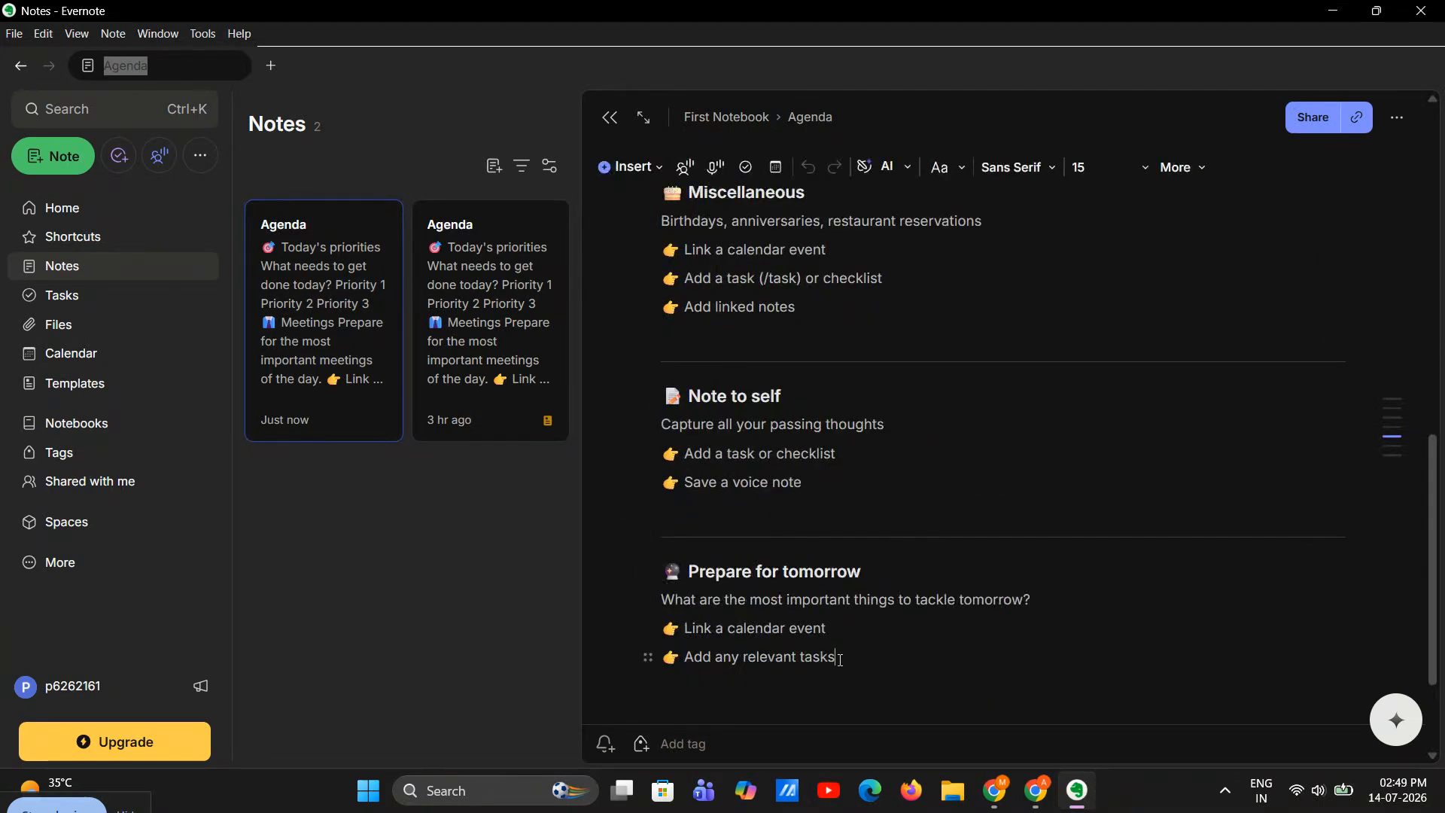
pyautogui.scroll(10, 856, 460)
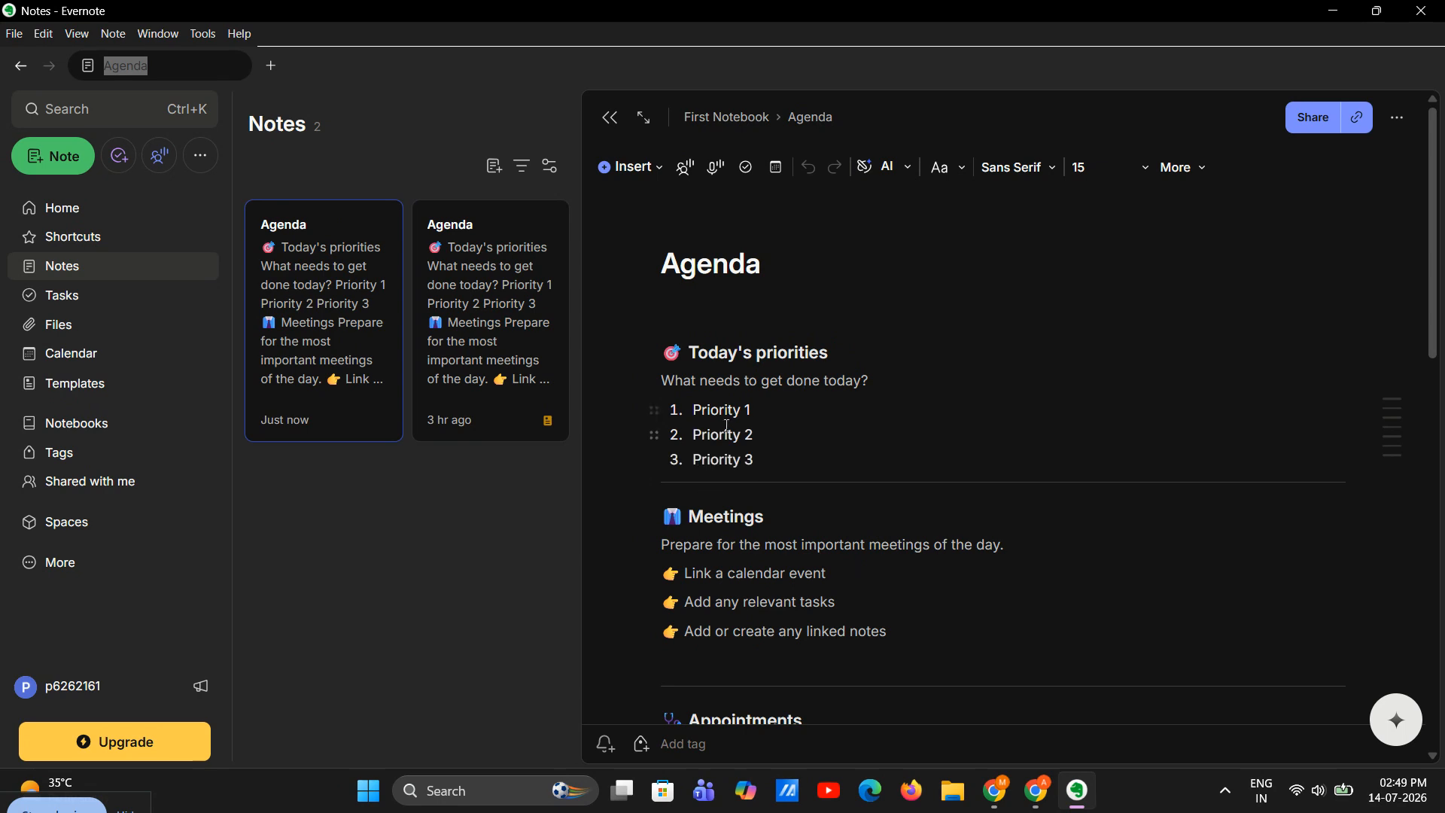
pyautogui.scroll(-3, 727, 425)
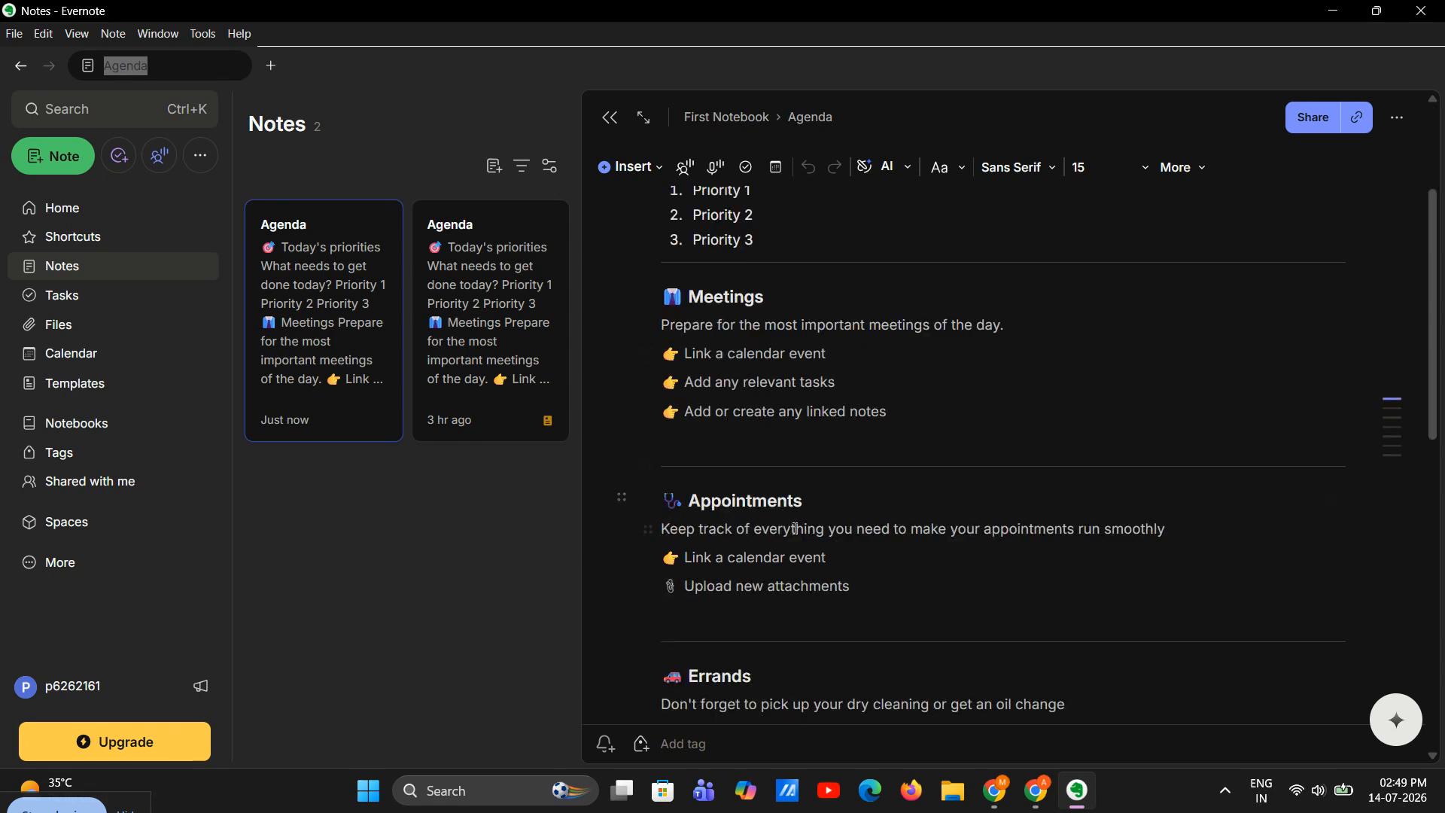
pyautogui.scroll(-3, 796, 529)
pyautogui.scroll(6, 754, 512)
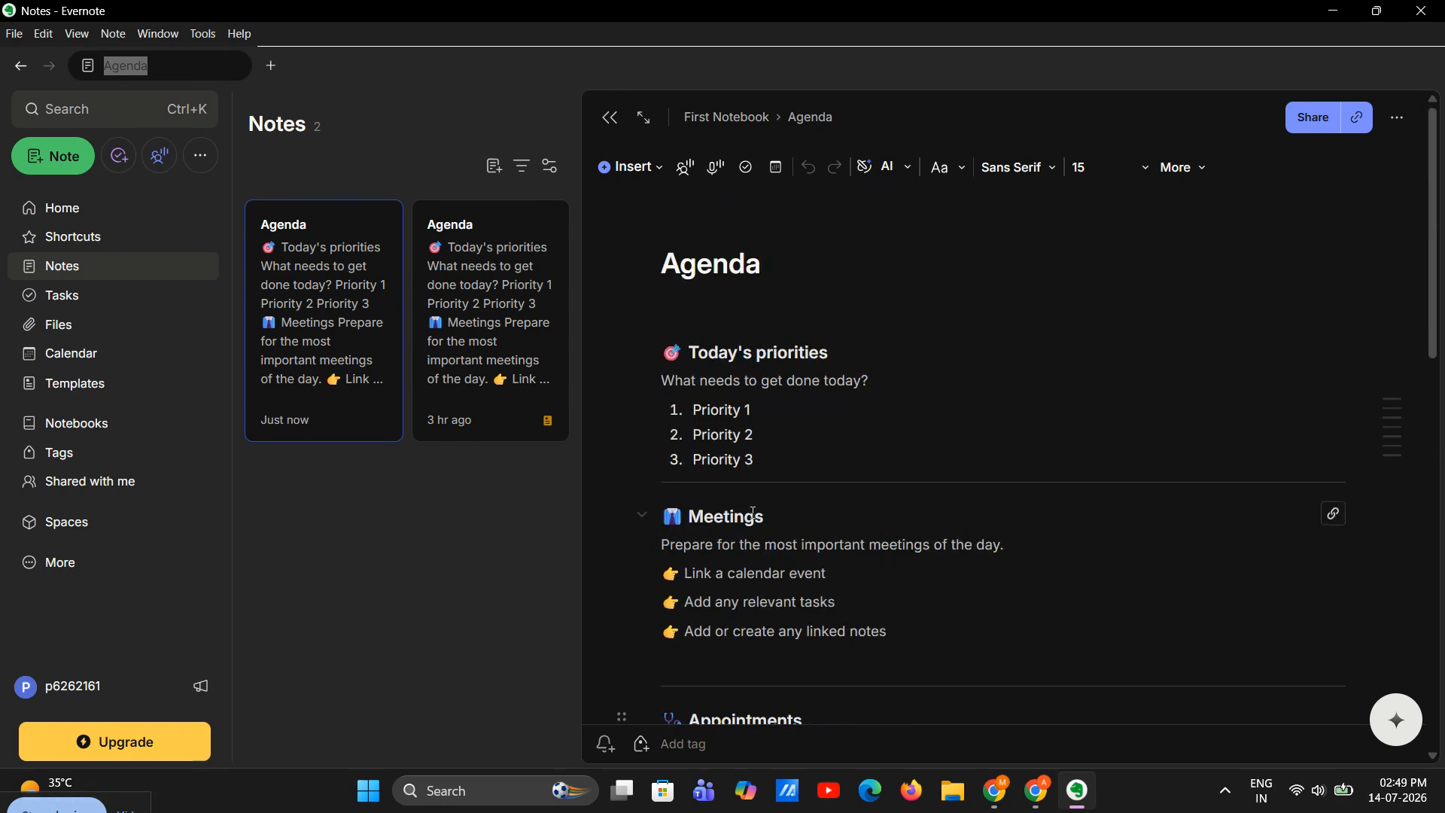
# - Create a new note and paste the copied Daily Planner content into its body
pyautogui.click(494, 166)
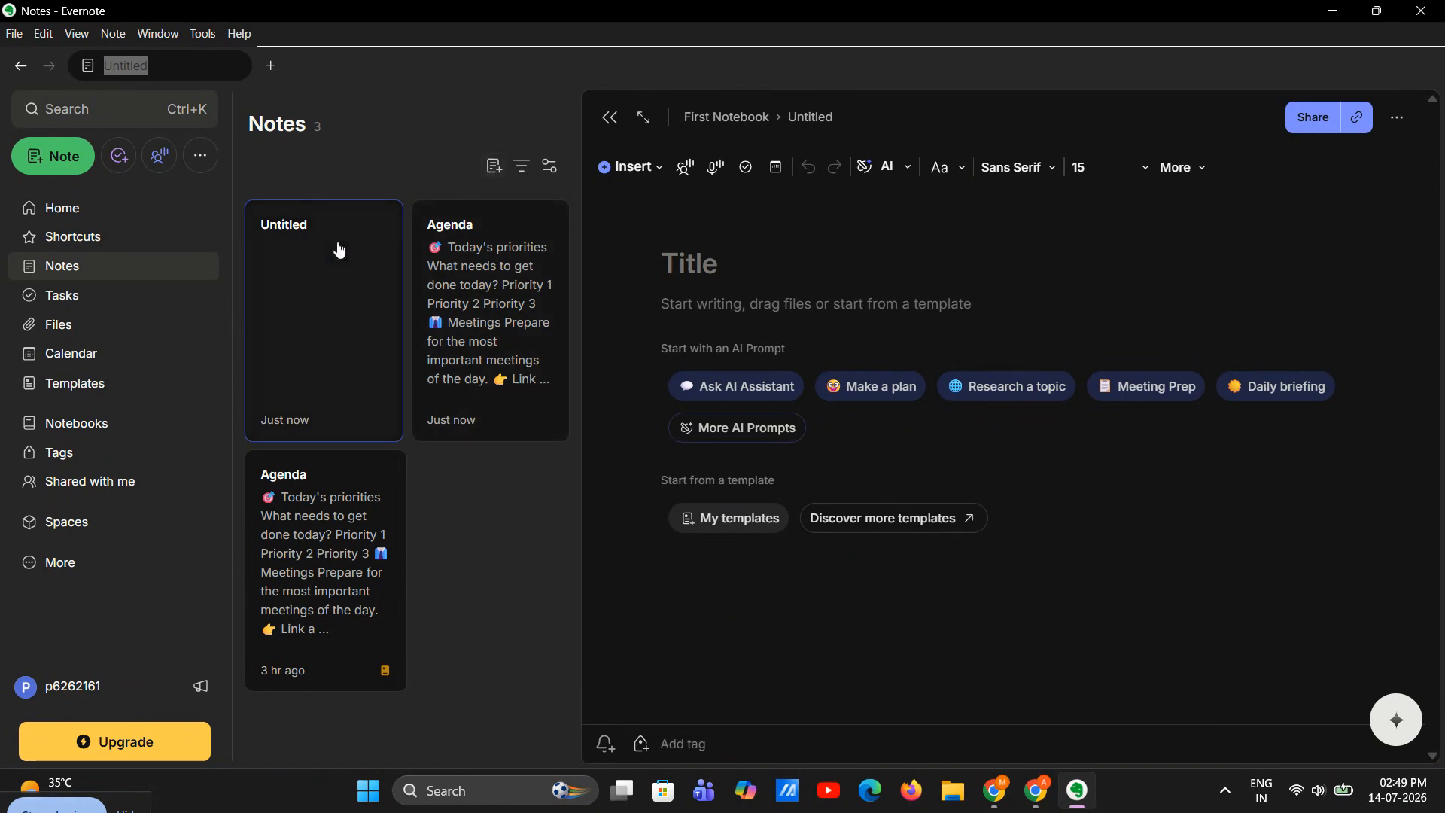
pyautogui.click(691, 306)
pyautogui.hotkey('ctrl', 'v')
pyautogui.scroll(2, 778, 374)
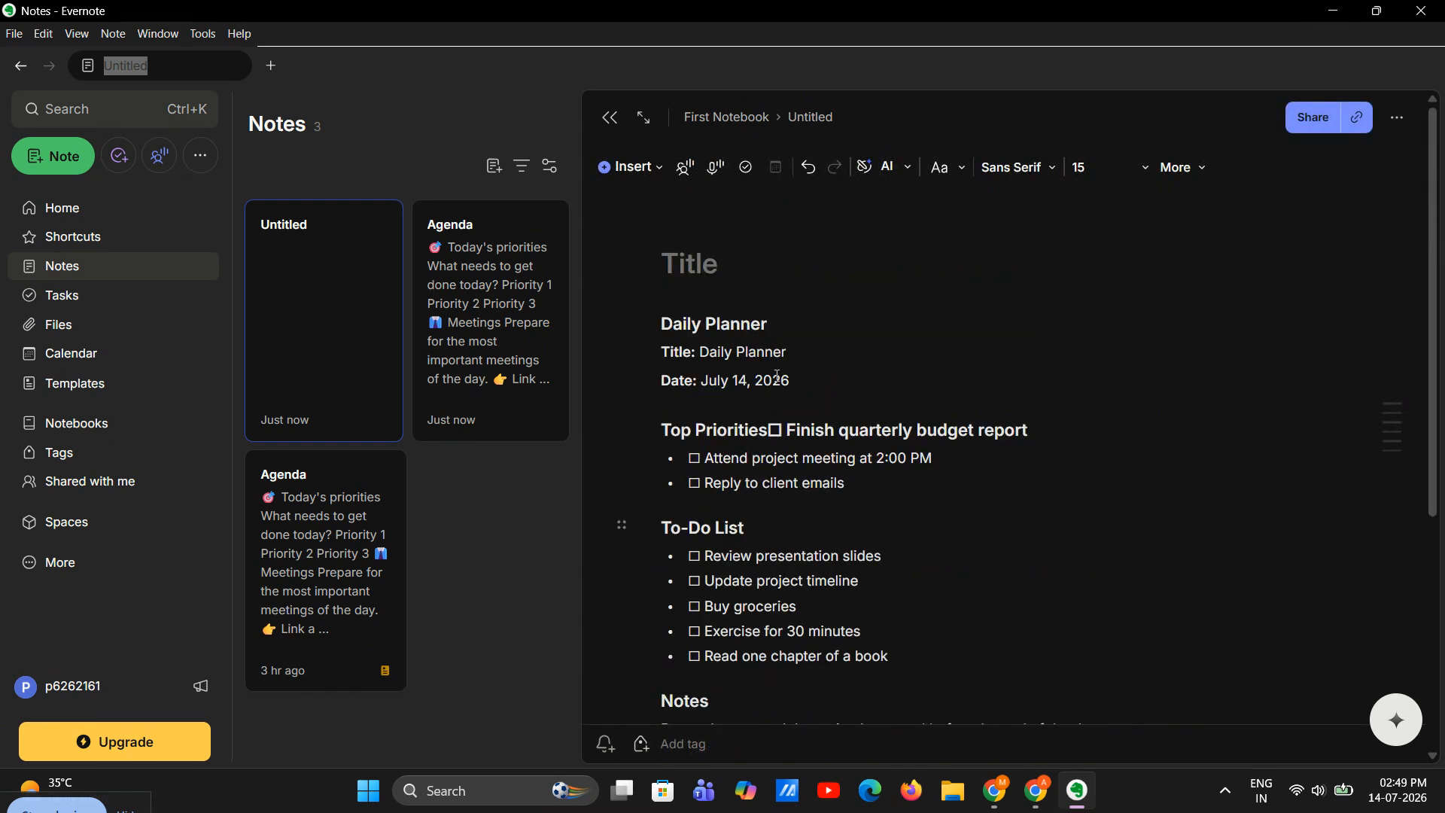
# - Title the new note "The Daily Planner", with the words Daily and Planner capitalized
pyautogui.click(715, 276)
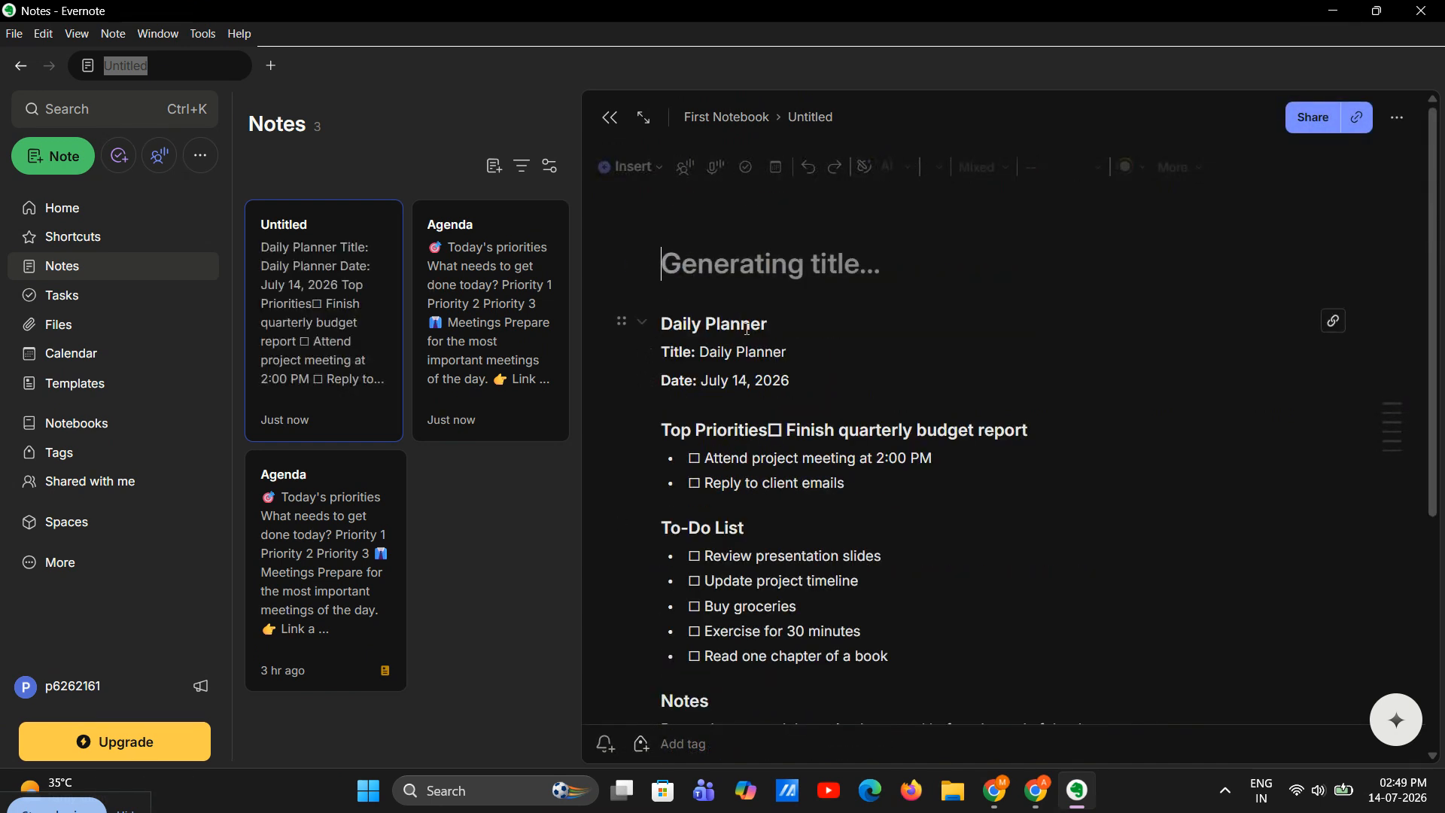
pyautogui.write('The ')
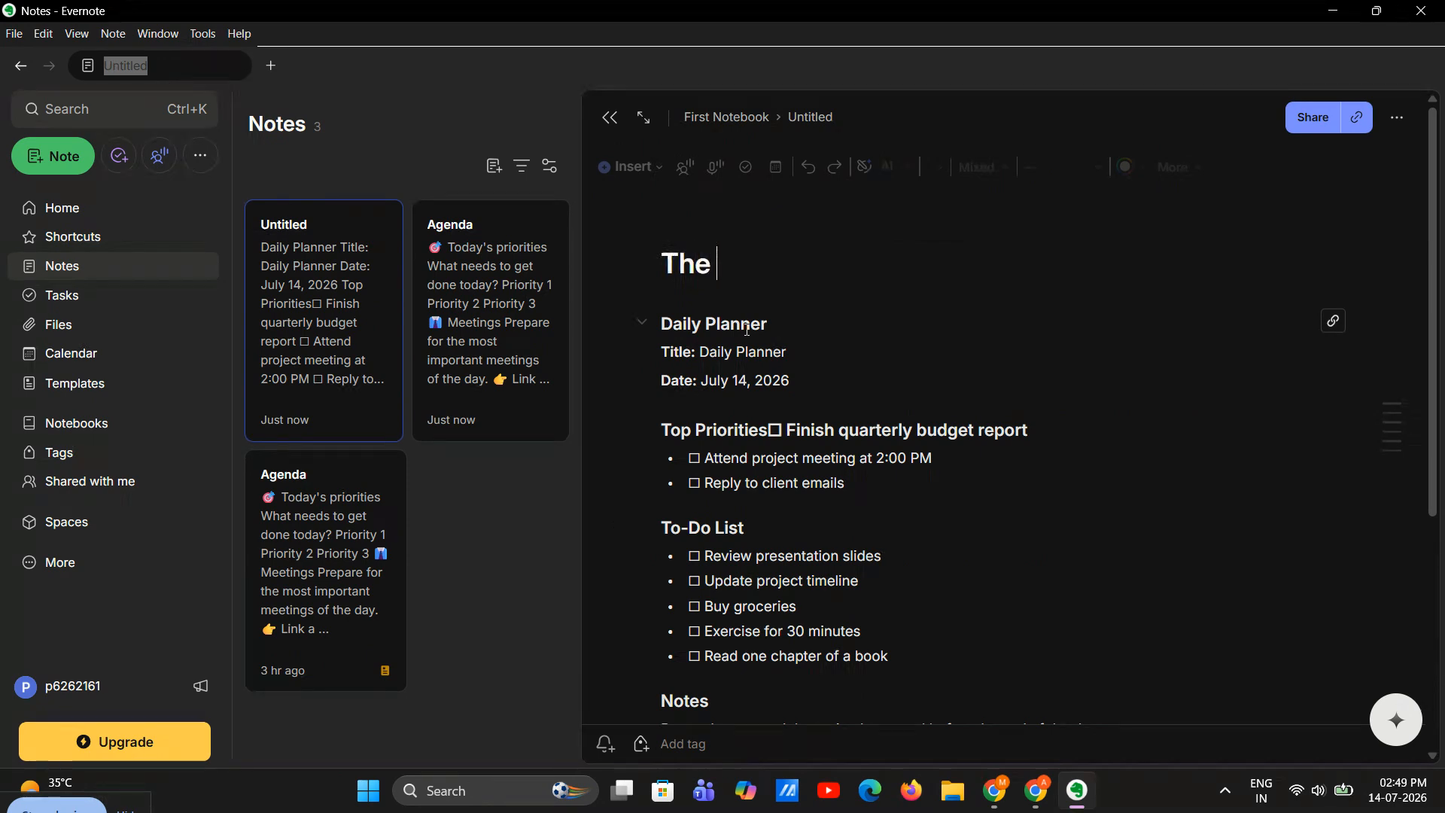
pyautogui.write('daily planner')
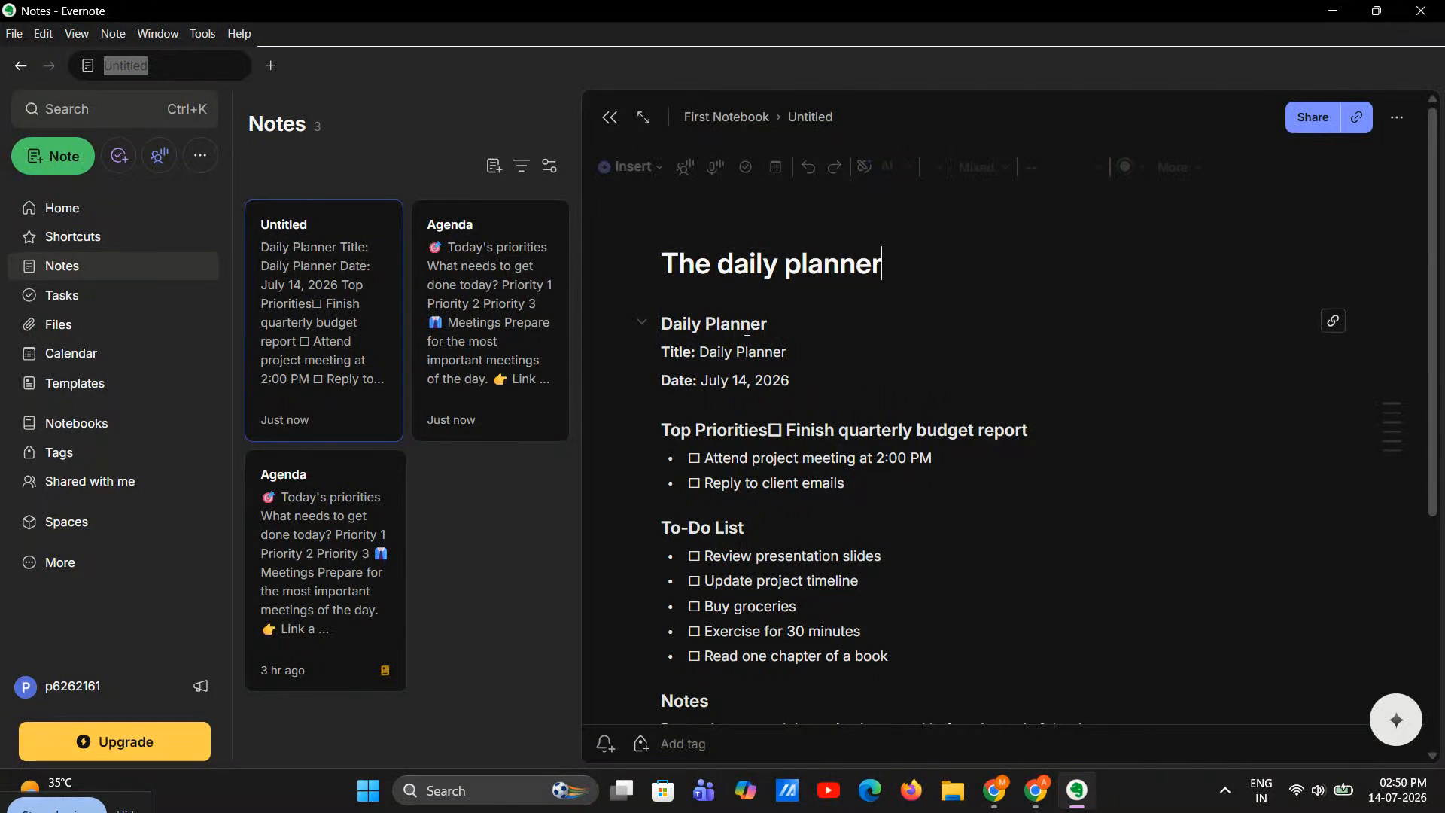
pyautogui.click(735, 267)
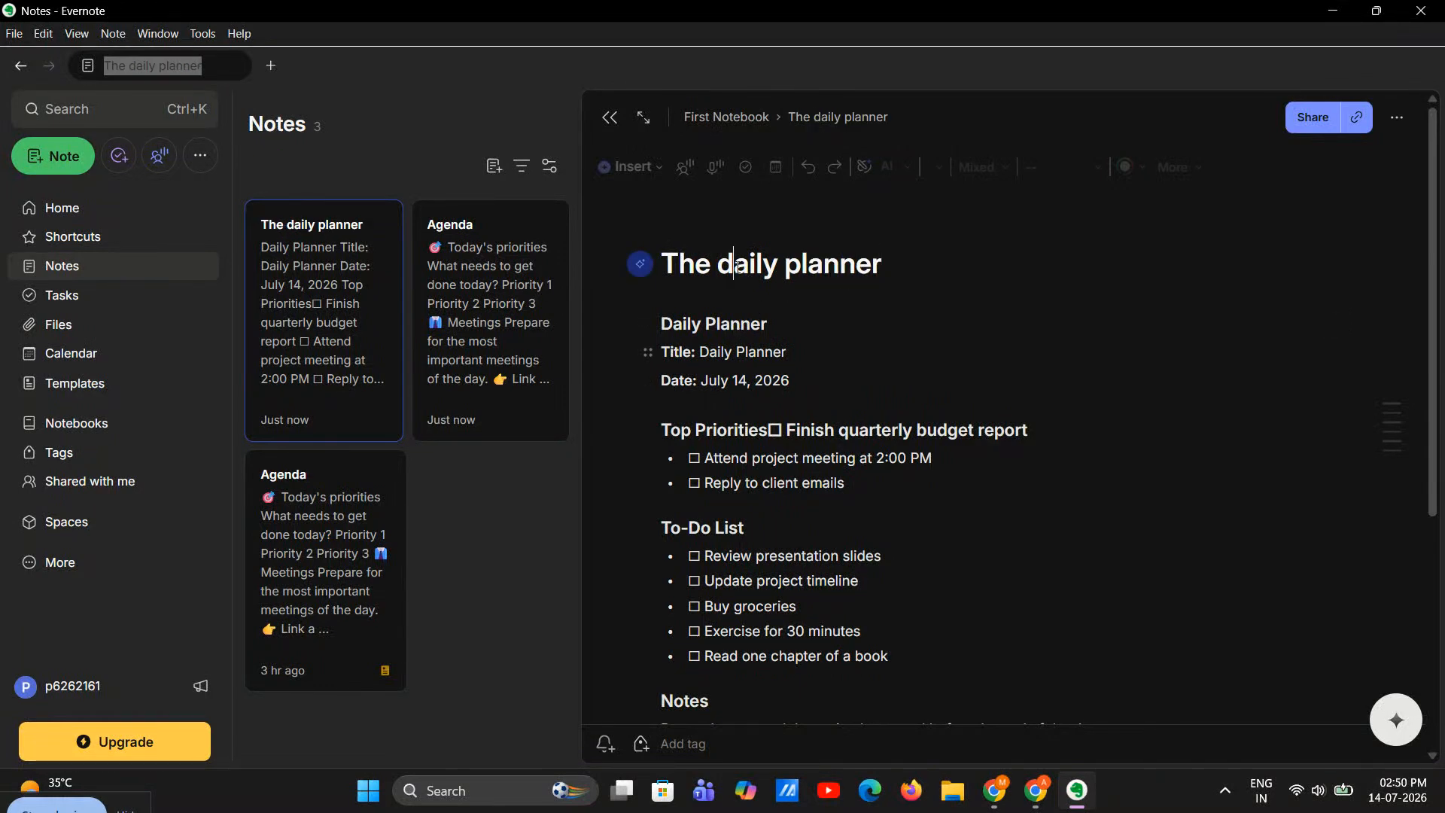
pyautogui.press('BackSpace')
pyautogui.write('D')
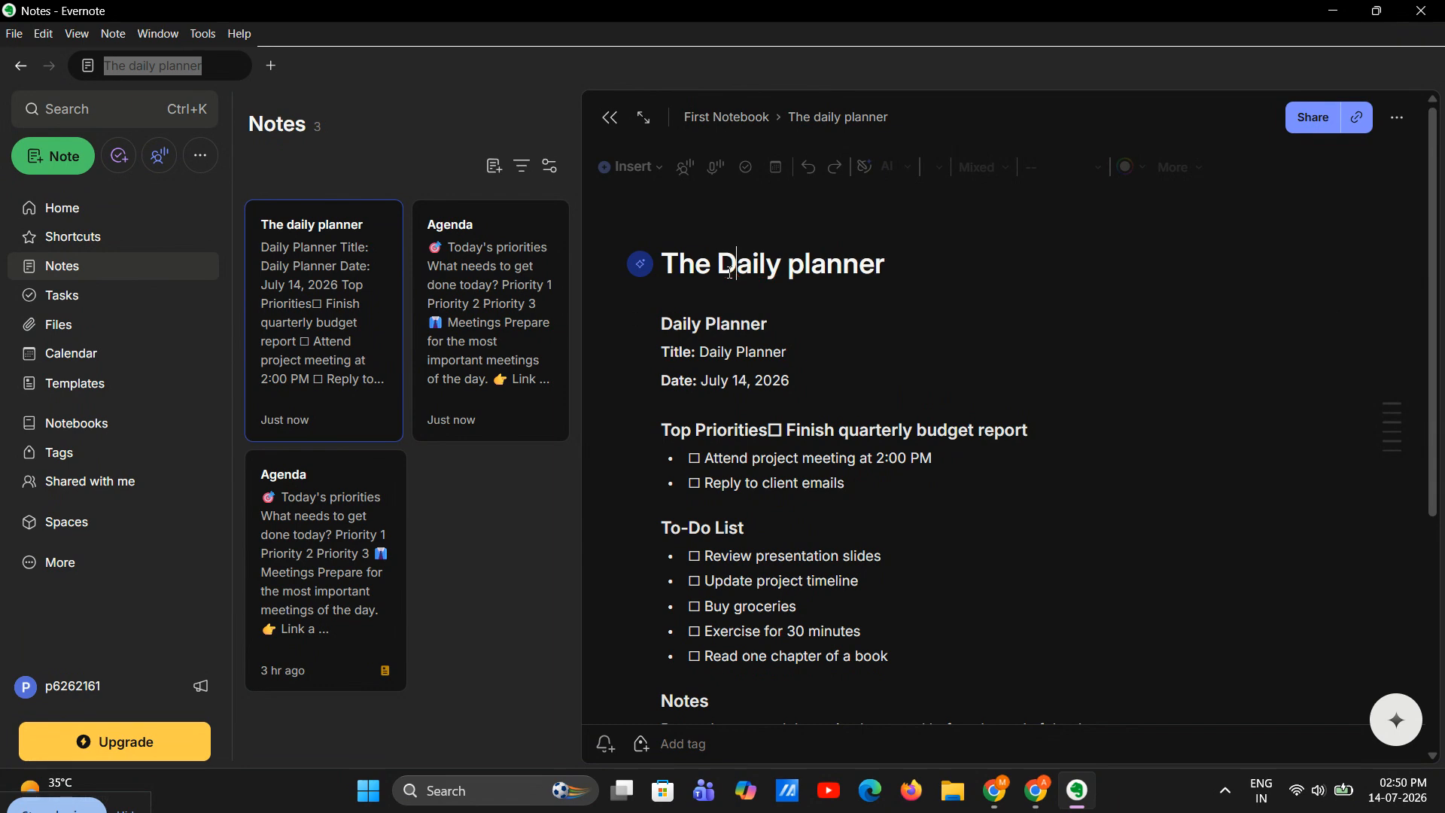
pyautogui.click(801, 271)
pyautogui.press('BackSpace')
pyautogui.write('P')
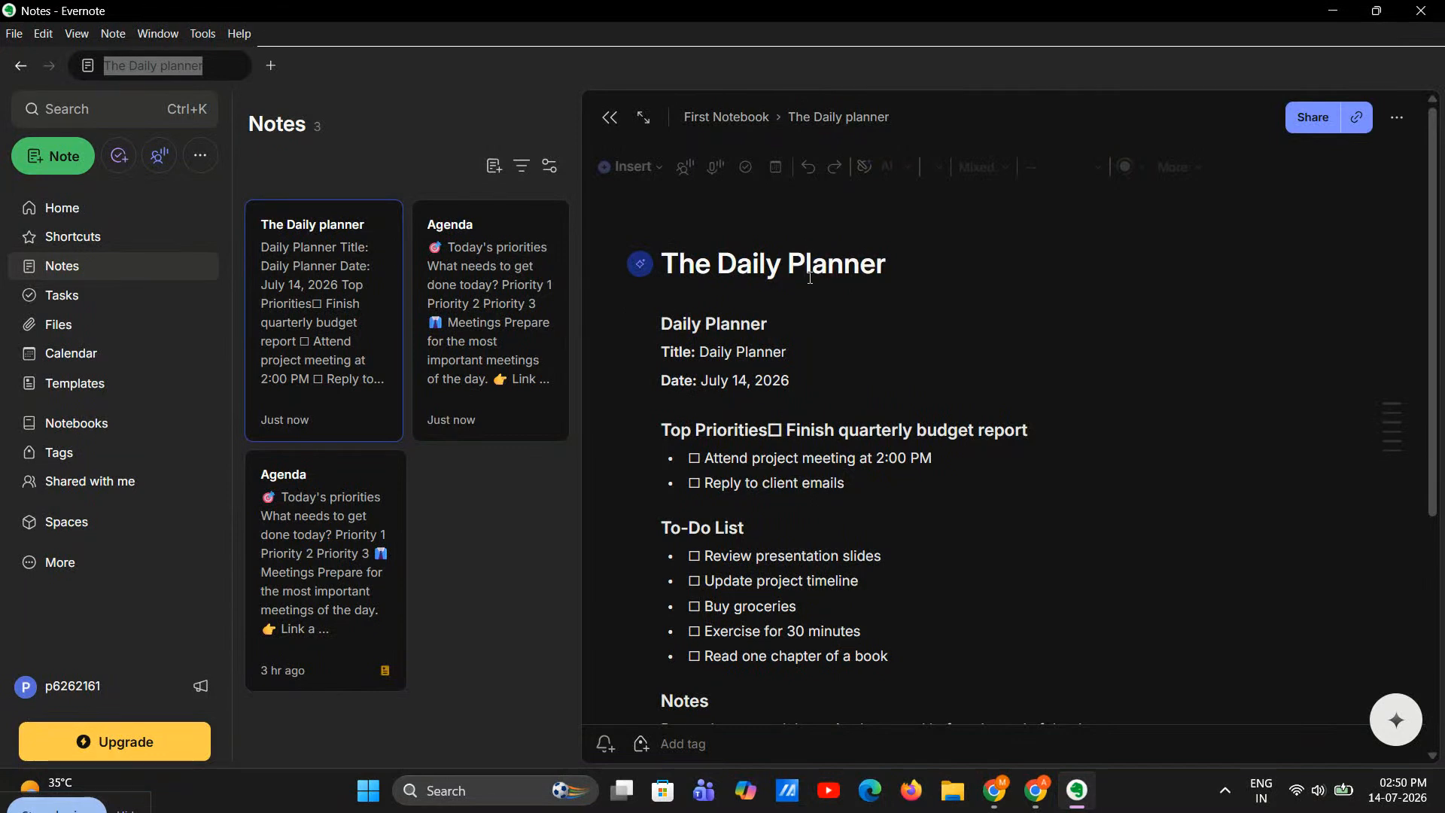
pyautogui.click(926, 279)
# - Check the contents of The Daily Planner note and save it as a template
pyautogui.scroll(-5, 805, 343)
pyautogui.scroll(5, 834, 345)
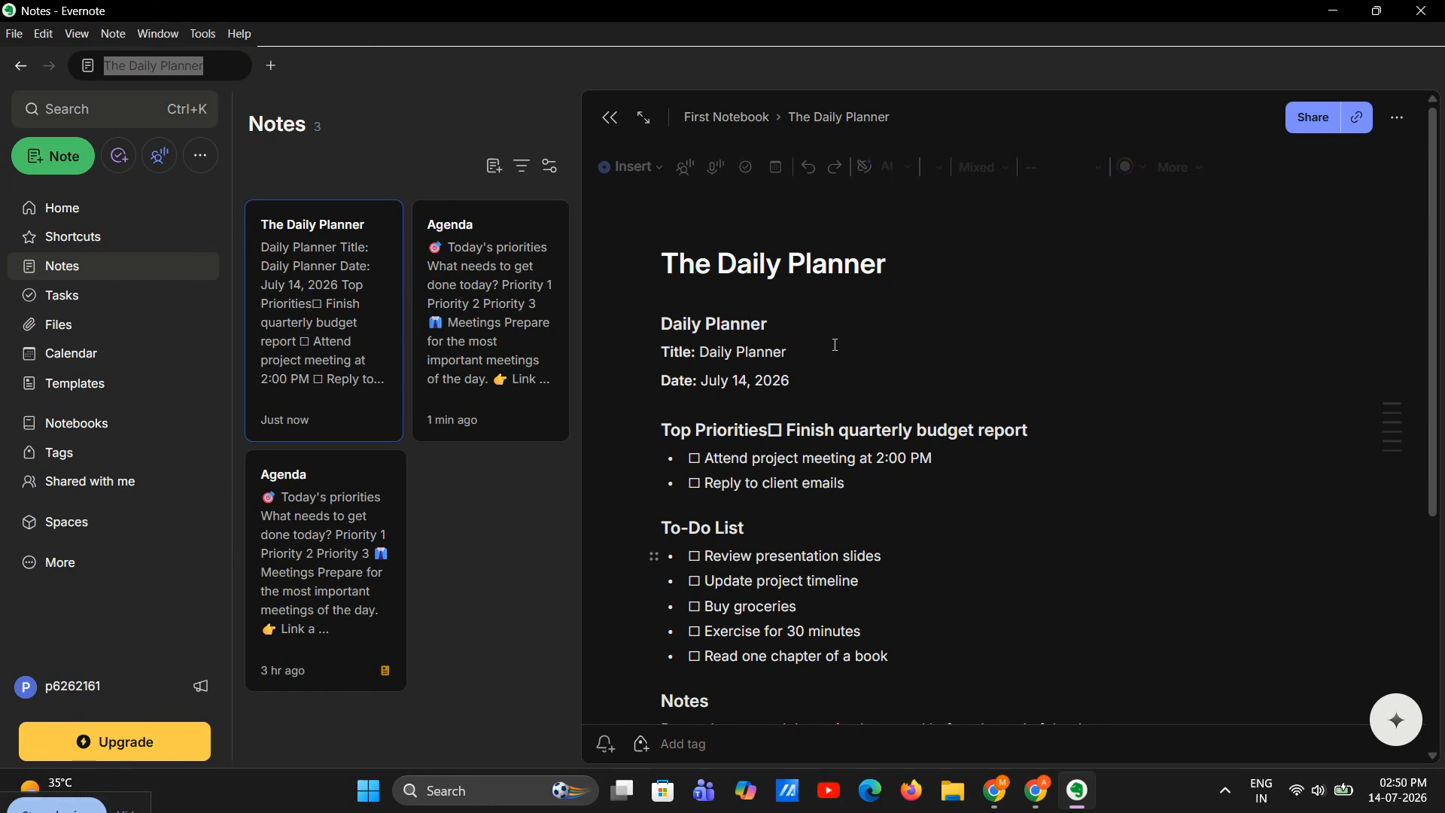
pyautogui.scroll(-3, 835, 344)
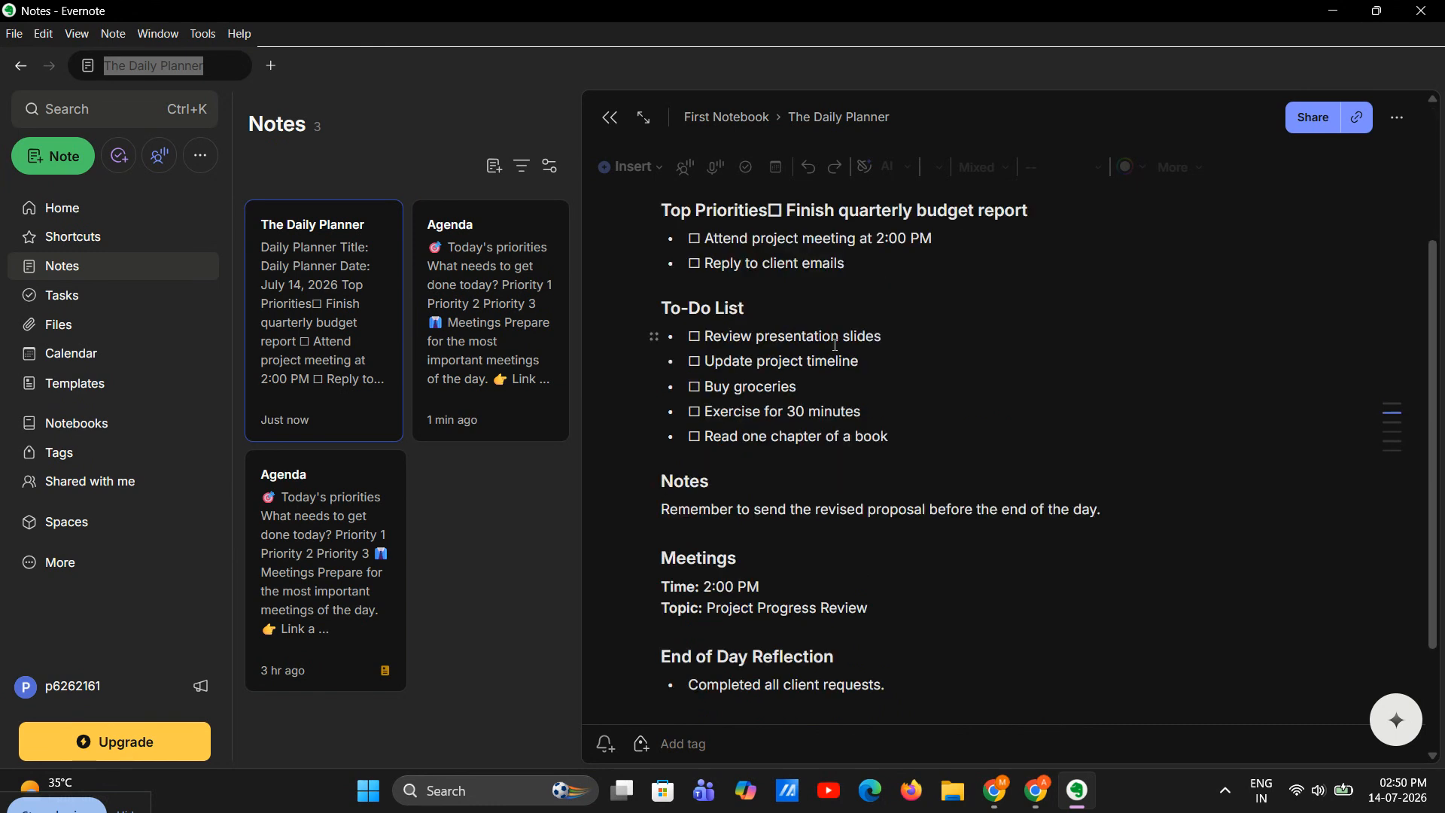
pyautogui.scroll(3, 834, 344)
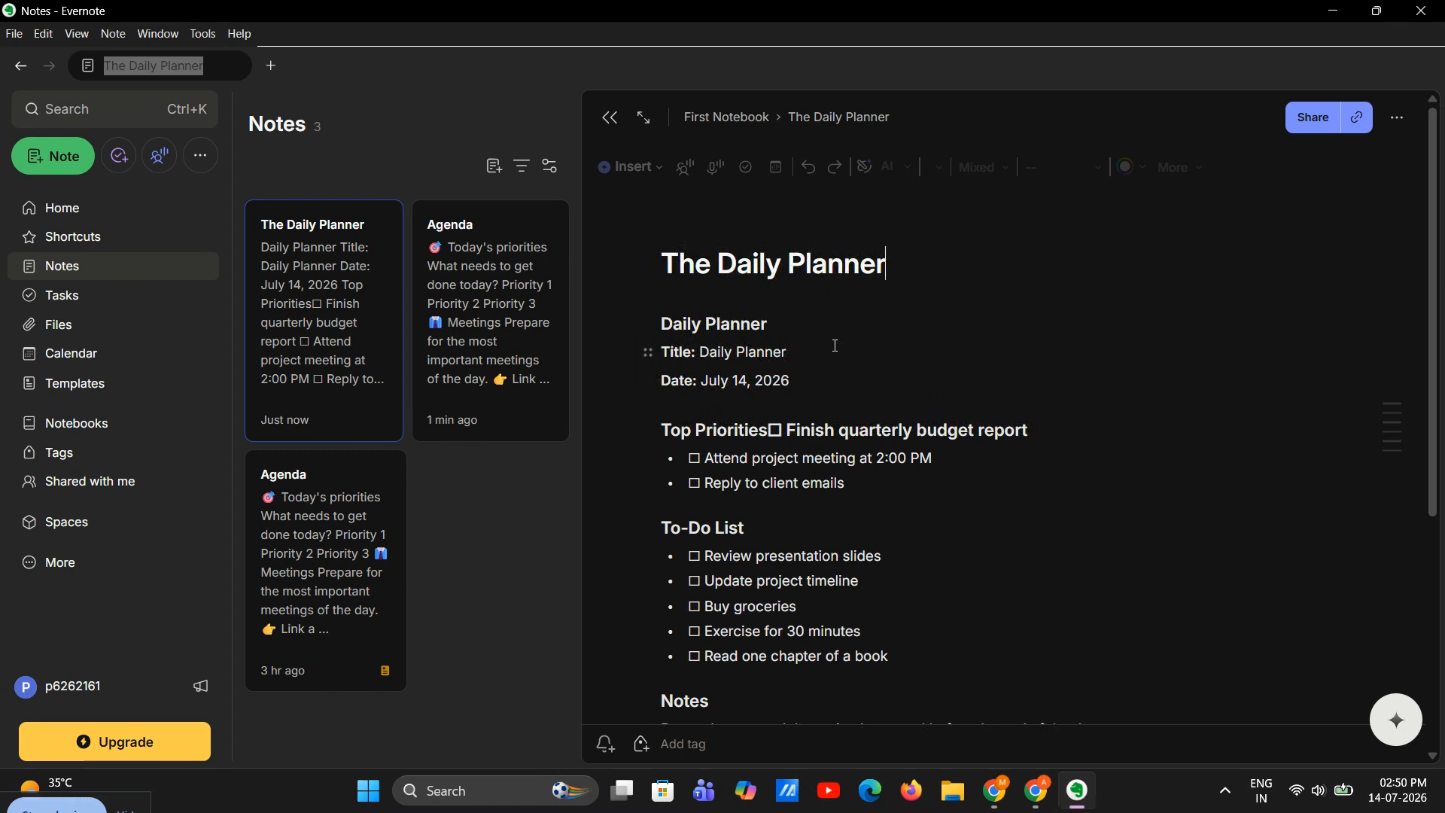
pyautogui.click(1397, 119)
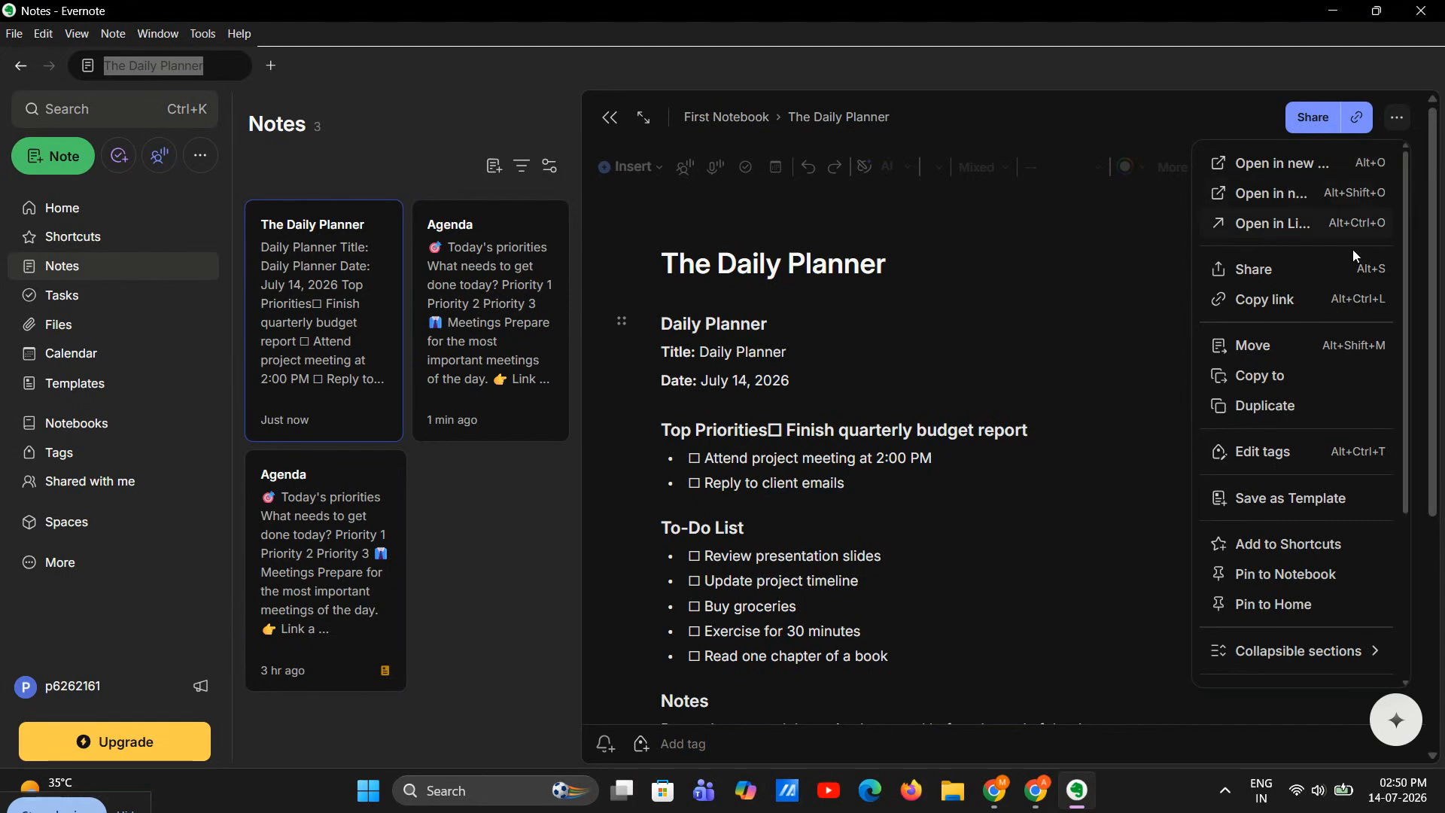
pyautogui.click(1288, 499)
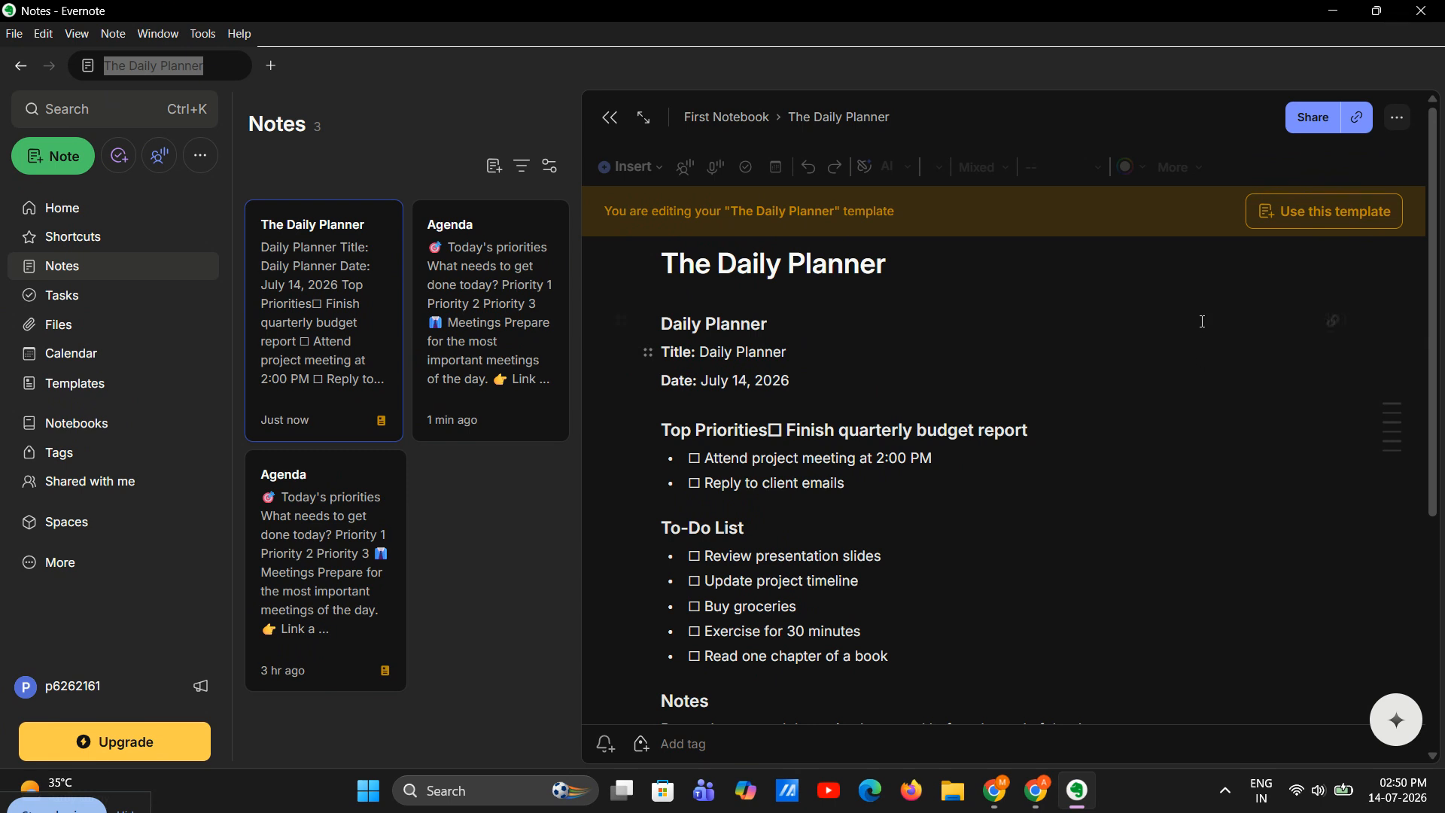
# - Create a new note from The Daily Planner template in First Notebook
pyautogui.click(1310, 229)
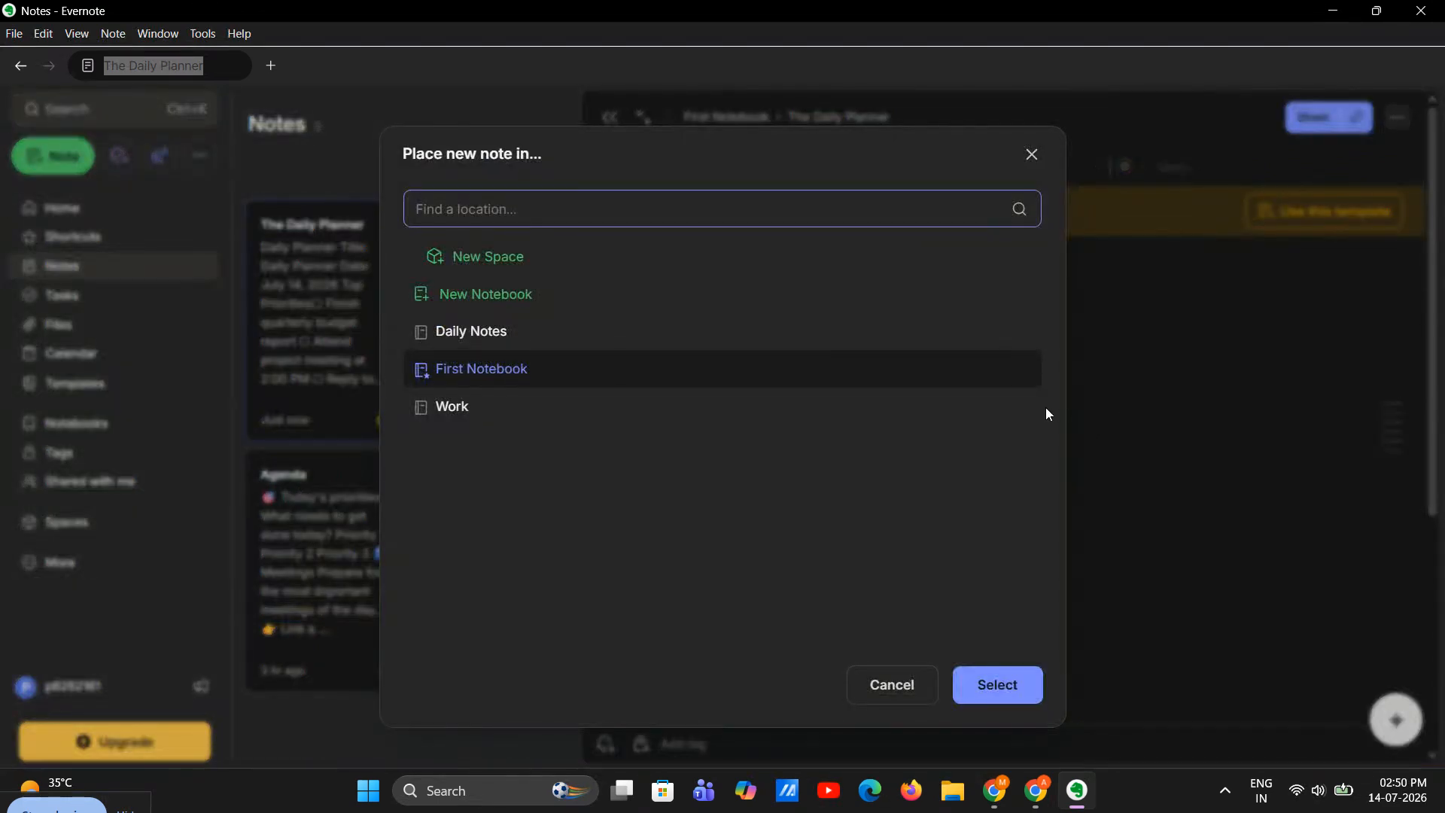
pyautogui.click(968, 684)
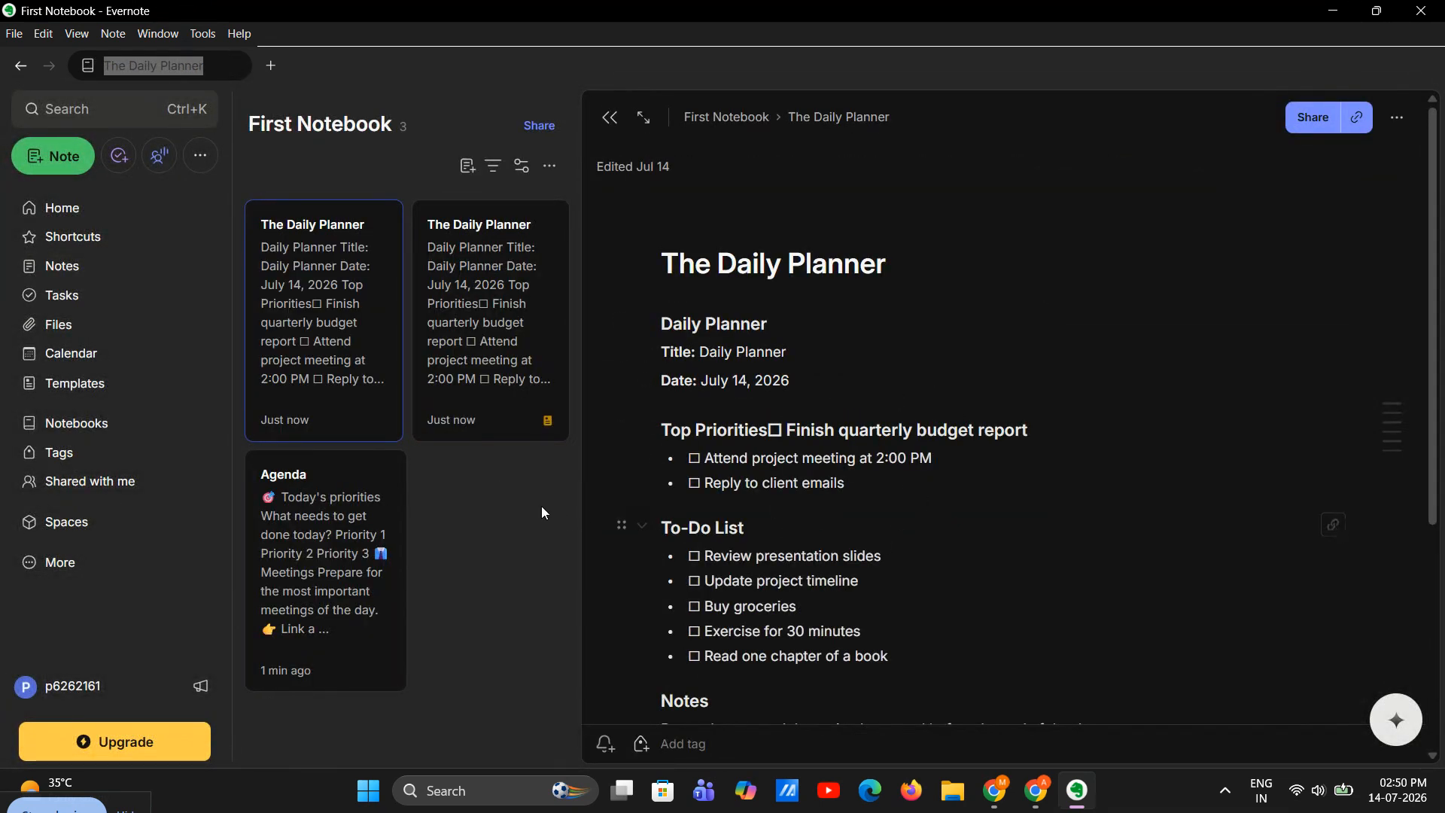
# - Add a blank note to First Notebook and view the saved templates list without choosing a template
pyautogui.click(467, 165)
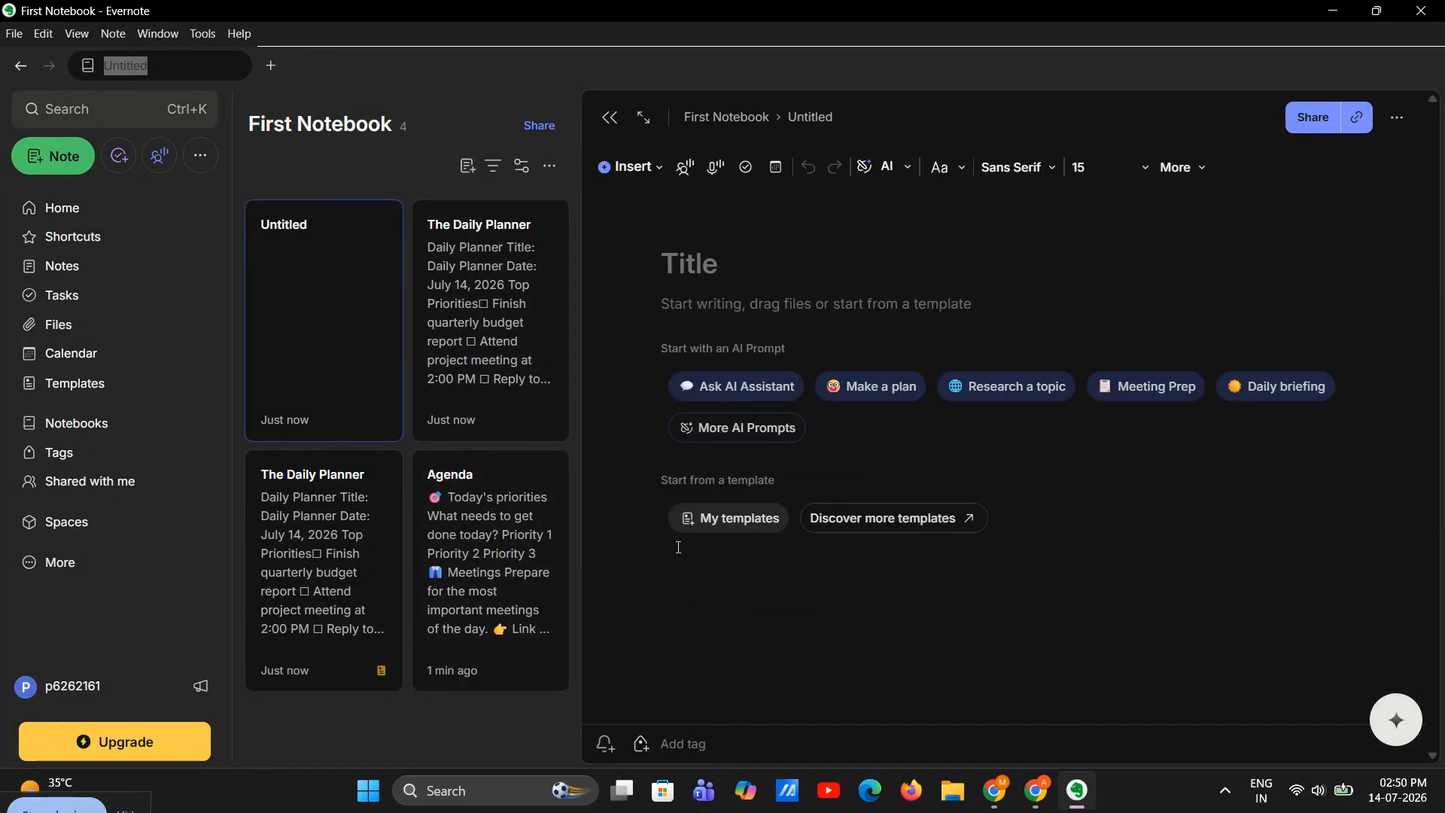
pyautogui.click(712, 527)
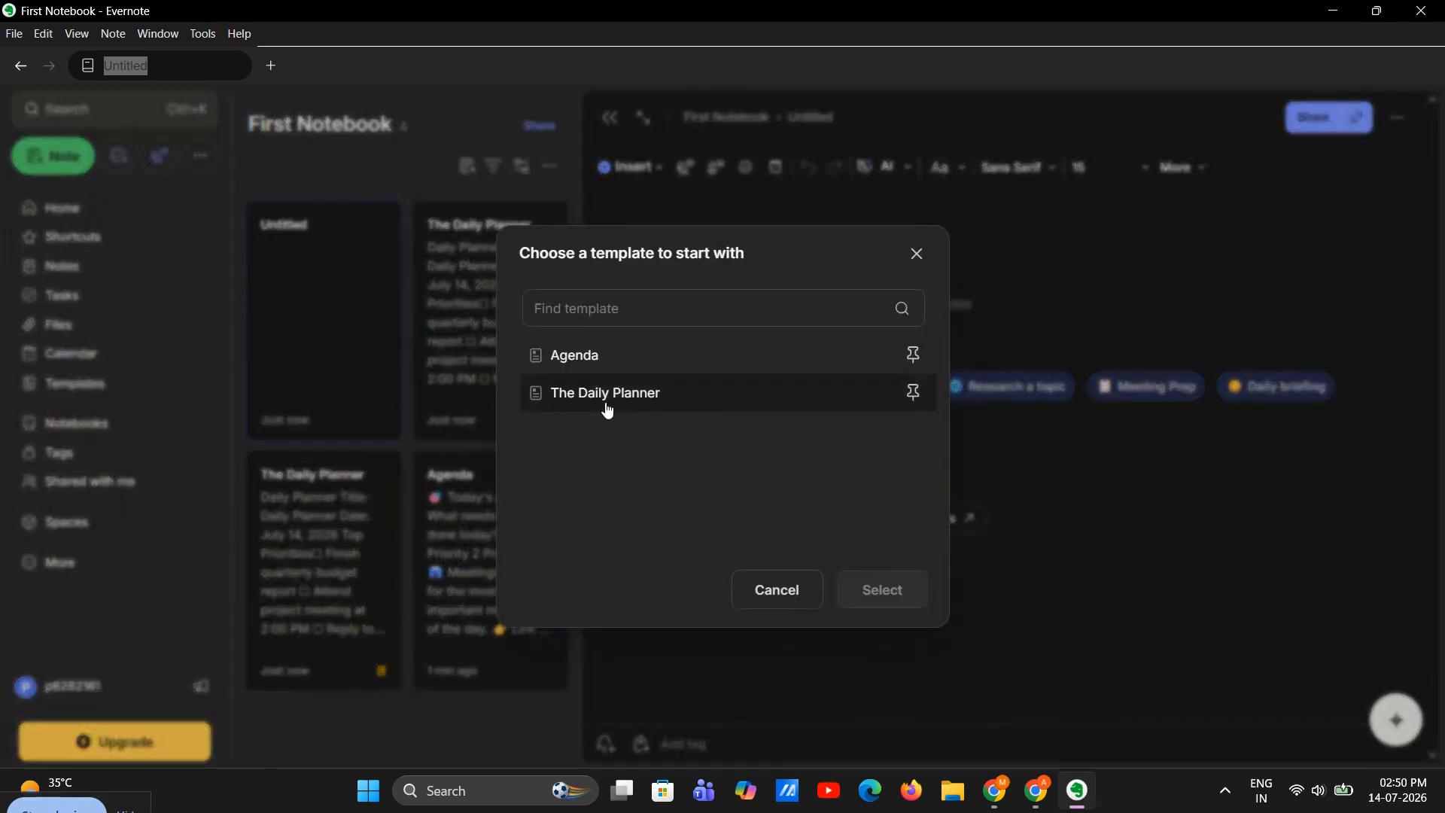
pyautogui.click(1064, 512)
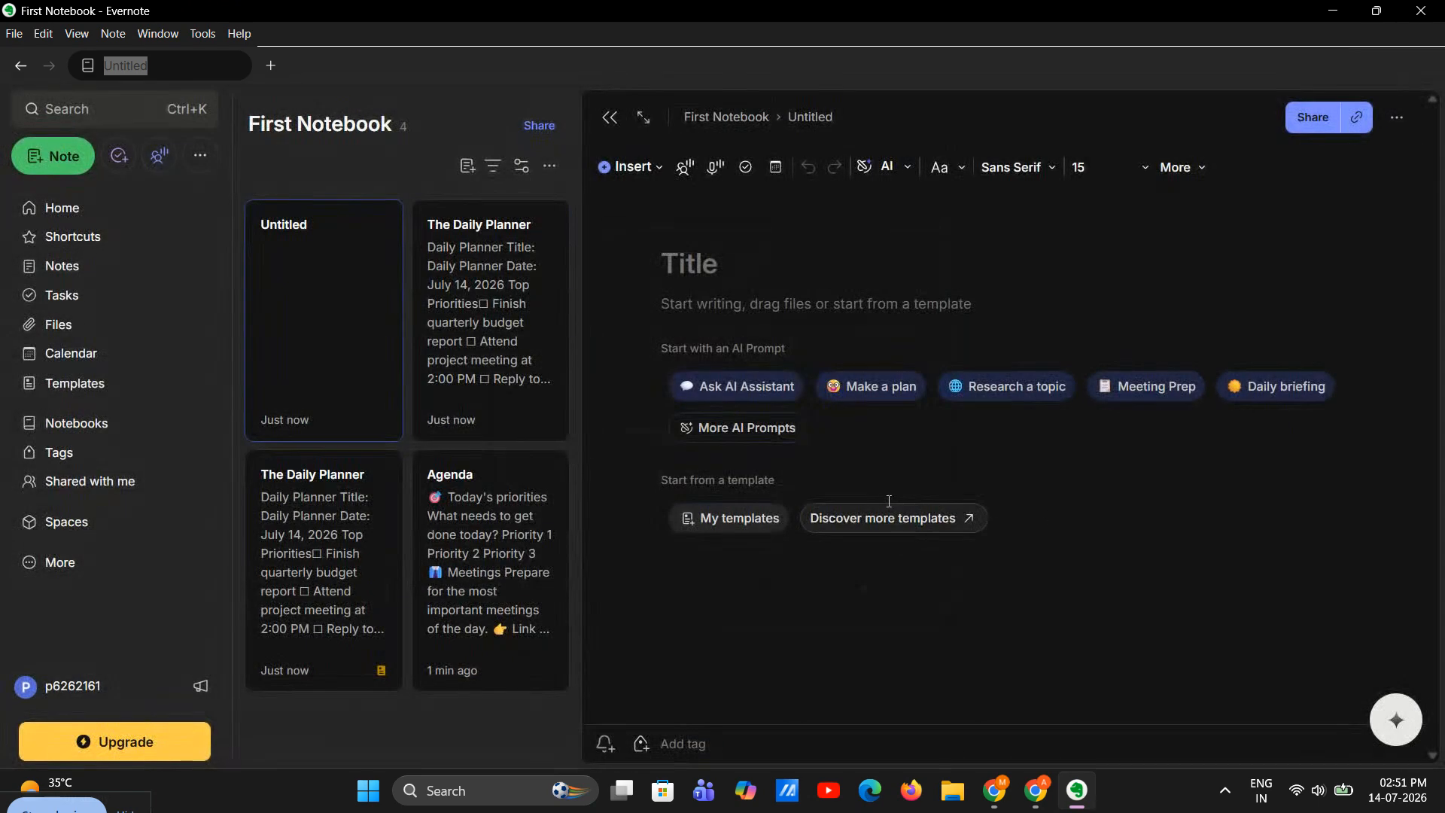